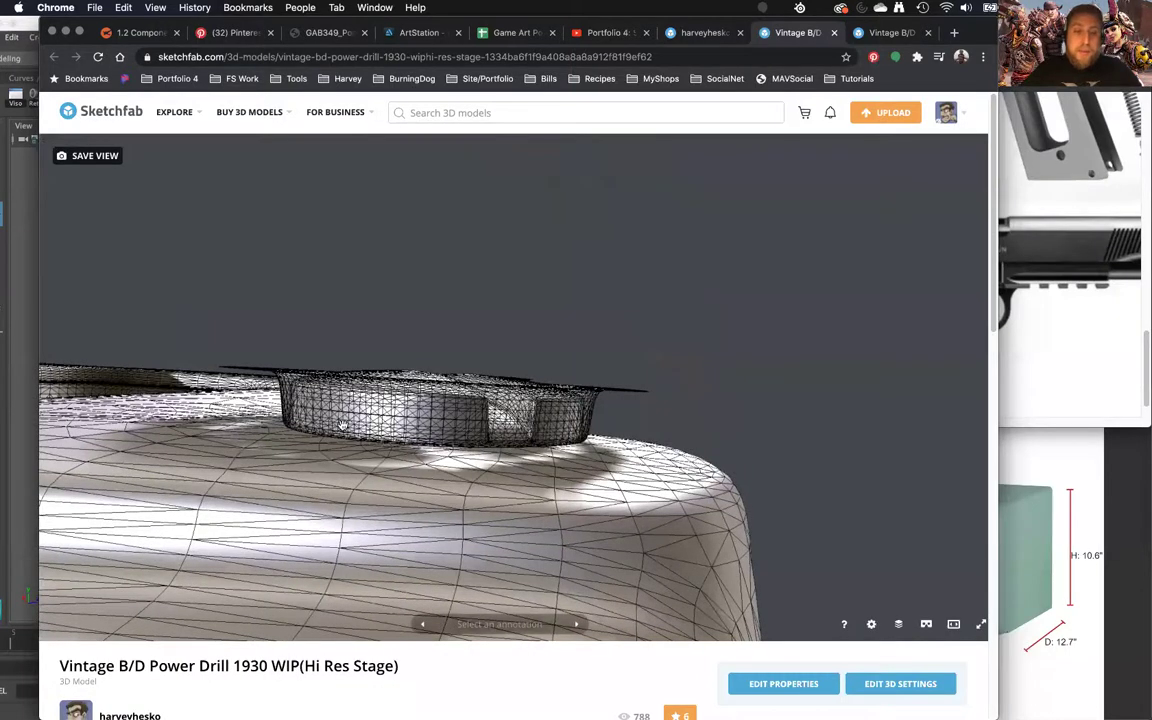
# Switch to Maya and select the connected faces of the front panel to examine how its grid of round holes sits against it.
pyautogui.click(23, 285)
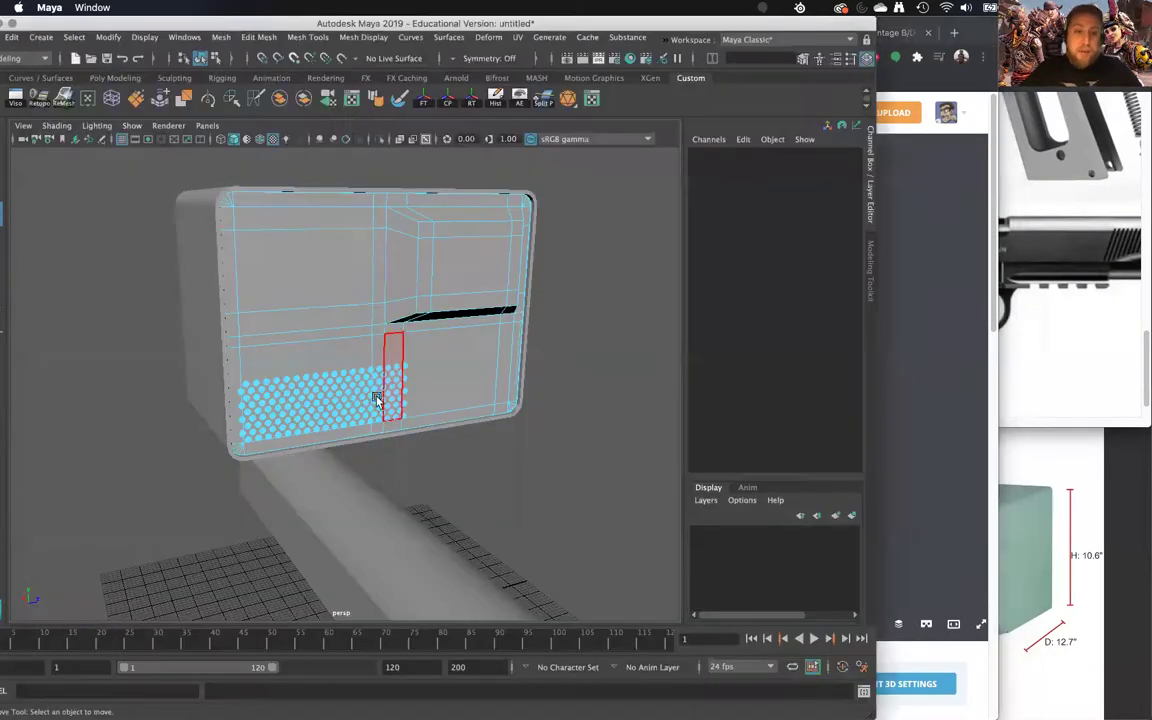
pyautogui.keyDown('alt'); pyautogui.moveTo(344, 414); pyautogui.dragTo(401, 373, button='right'); pyautogui.keyUp('alt')
pyautogui.keyDown('alt'); pyautogui.moveTo(401, 373); pyautogui.dragTo(342, 411); pyautogui.keyUp('alt')
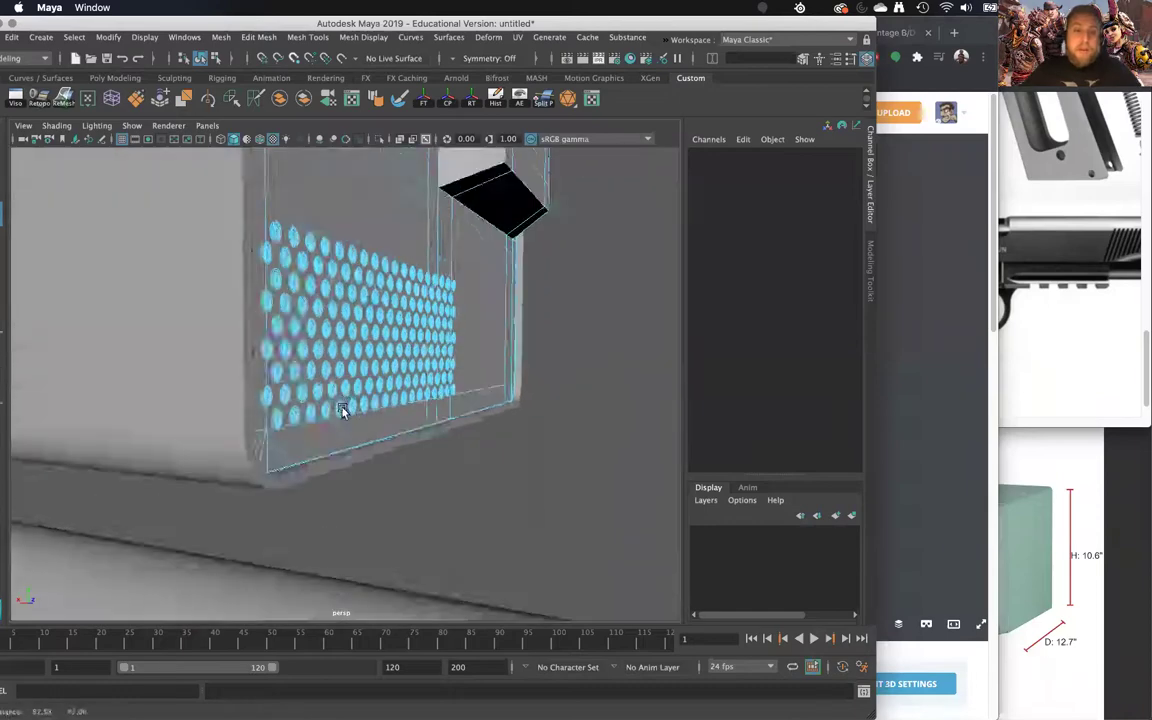
pyautogui.keyDown('alt'); pyautogui.moveTo(342, 411); pyautogui.dragTo(390, 450, button='right'); pyautogui.keyUp('alt')
pyautogui.keyDown('alt'); pyautogui.moveTo(390, 450); pyautogui.dragTo(327, 476); pyautogui.keyUp('alt')
pyautogui.click(303, 450)
pyautogui.doubleClick(303, 450)
pyautogui.keyDown('alt'); pyautogui.moveTo(361, 377); pyautogui.dragTo(333, 344); pyautogui.keyUp('alt')
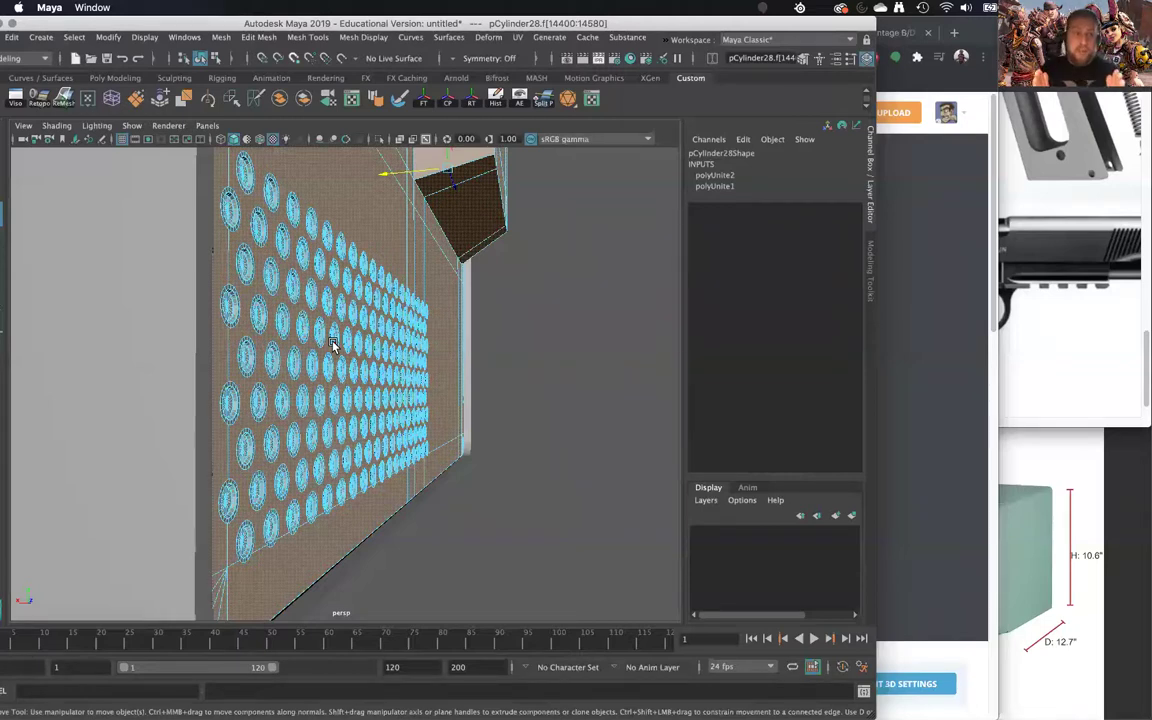
pyautogui.keyDown('alt'); pyautogui.moveTo(375, 426); pyautogui.dragTo(338, 189, button='right'); pyautogui.keyUp('alt')
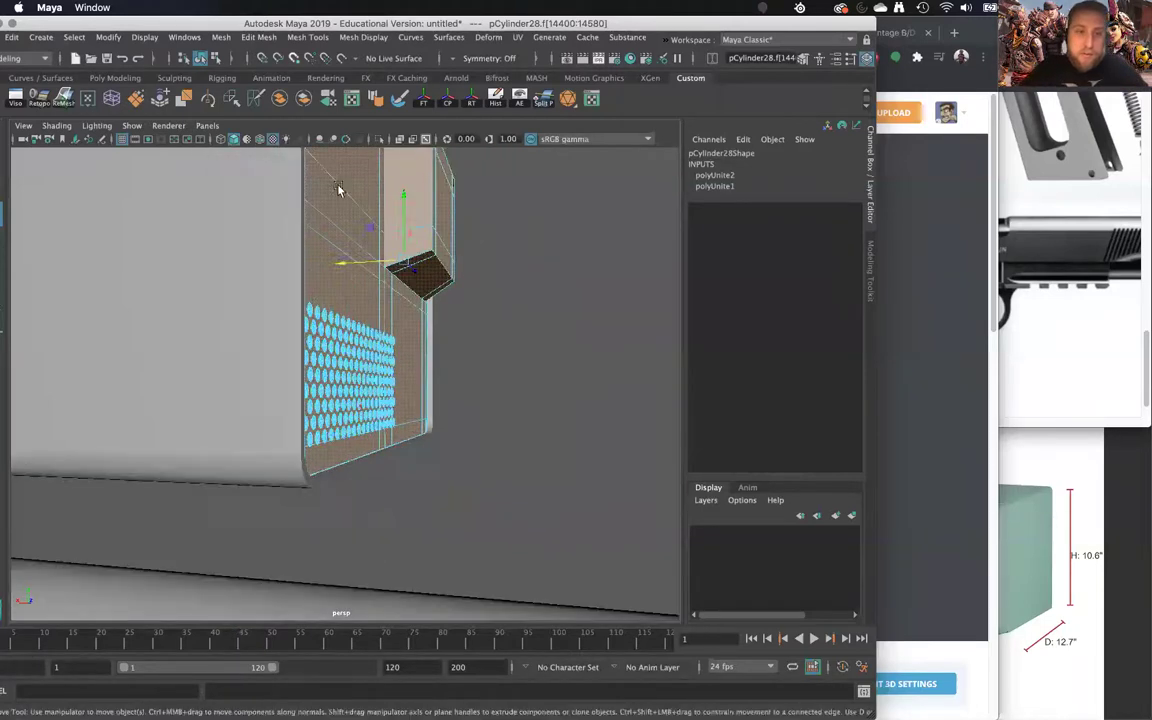
# Create a polygon cube at the origin and scale it uniformly to about 2.667.
pyautogui.click(41, 37)
pyautogui.moveTo(82, 86)
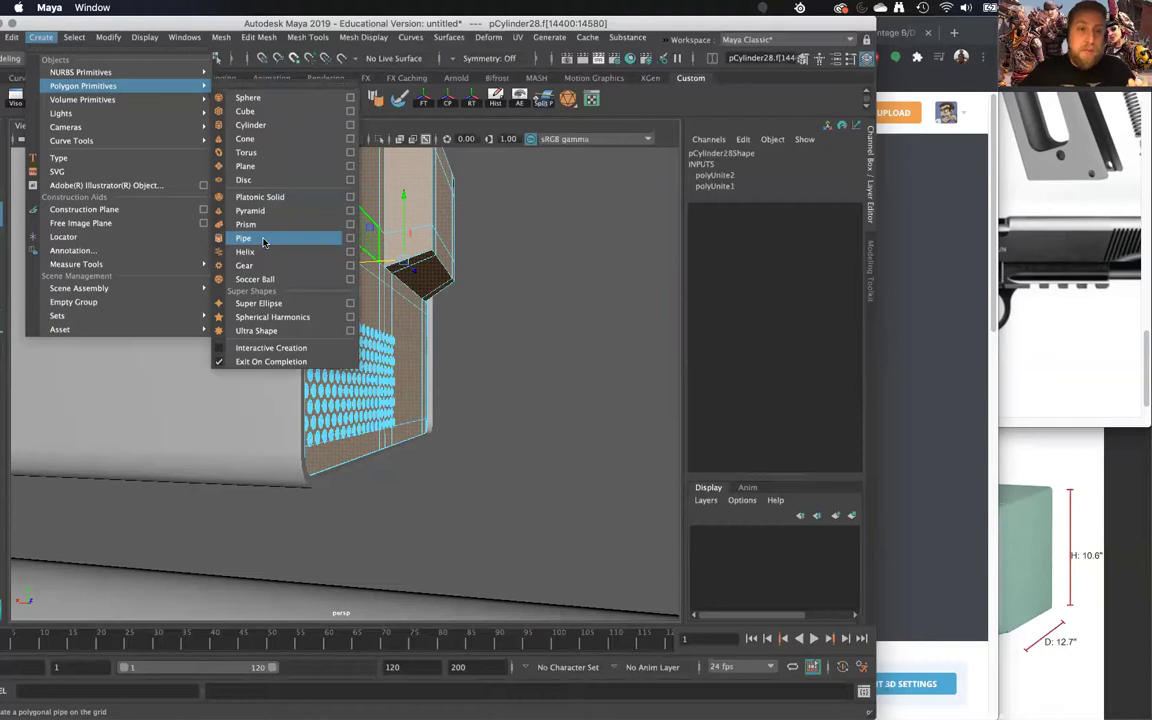
pyautogui.click(245, 111)
pyautogui.press('f')
pyautogui.keyDown('alt'); pyautogui.moveTo(427, 406); pyautogui.dragTo(383, 424, button='right'); pyautogui.keyUp('alt')
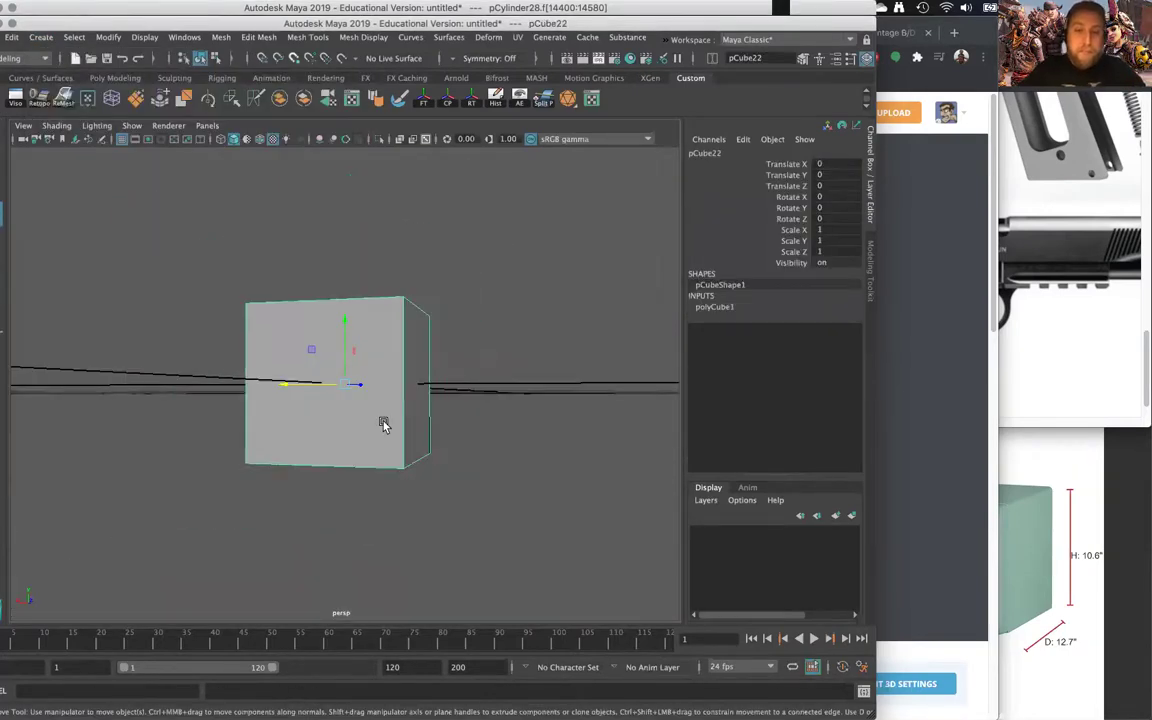
pyautogui.keyDown('alt'); pyautogui.moveTo(312, 382); pyautogui.dragTo(532, 332); pyautogui.keyUp('alt')
pyautogui.press('r')
pyautogui.keyDown('alt'); pyautogui.moveTo(458, 363); pyautogui.dragTo(430, 372, button='right'); pyautogui.keyUp('alt')
pyautogui.keyDown('alt'); pyautogui.moveTo(451, 372); pyautogui.dragTo(471, 334, button='middle'); pyautogui.keyUp('alt')
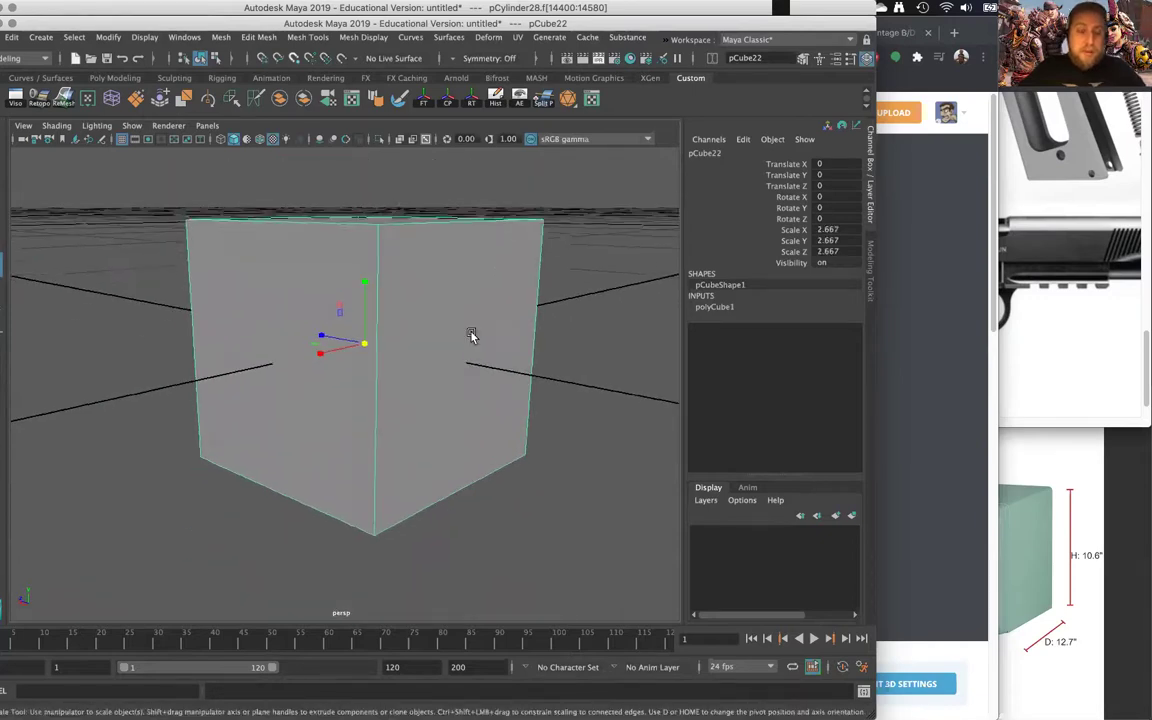
# Delete two opposite faces of the cube to leave an open box, and return to object selection.
pyautogui.keyDown('alt'); pyautogui.moveTo(471, 334); pyautogui.dragTo(386, 360); pyautogui.keyUp('alt')
pyautogui.moveTo(386, 360); pyautogui.dragTo(380, 369, button='right')
pyautogui.click(401, 355)
pyautogui.keyDown('alt'); pyautogui.moveTo(401, 355); pyautogui.dragTo(265, 365); pyautogui.keyUp('alt')
pyautogui.click(373, 365)
pyautogui.press('Delete')
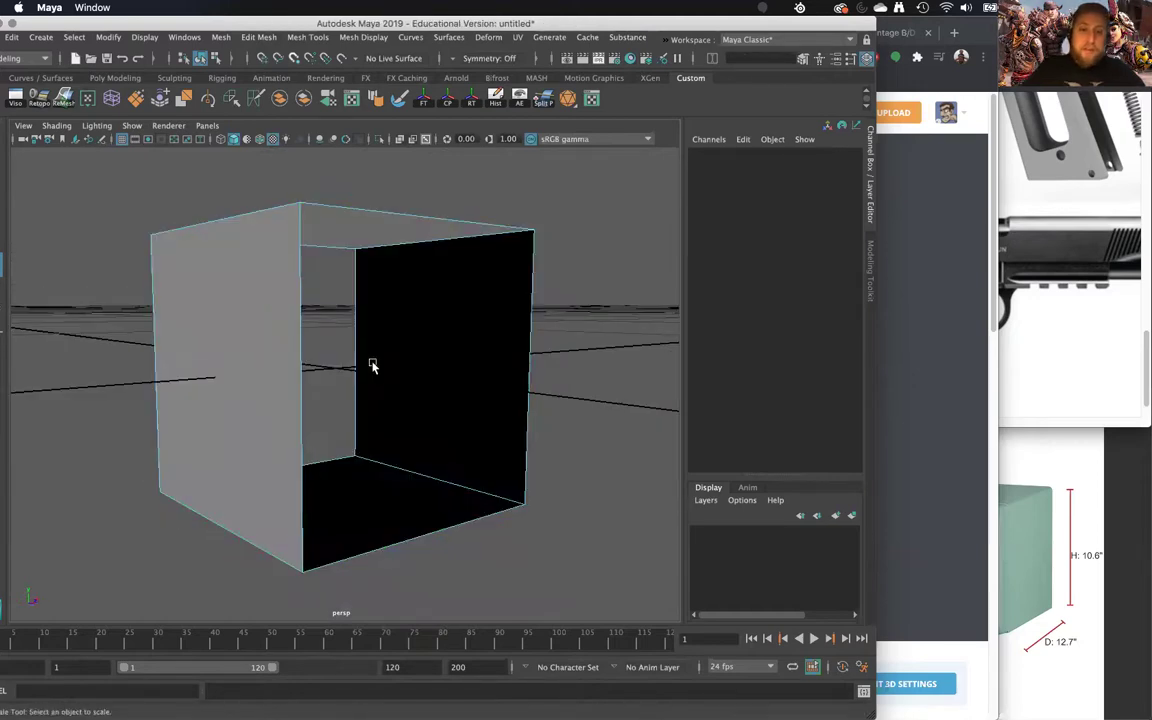
pyautogui.keyDown('alt'); pyautogui.moveTo(372, 366); pyautogui.dragTo(445, 334); pyautogui.keyUp('alt')
pyautogui.click(481, 265)
pyautogui.keyDown('alt'); pyautogui.moveTo(481, 265); pyautogui.dragTo(482, 257); pyautogui.keyUp('alt')
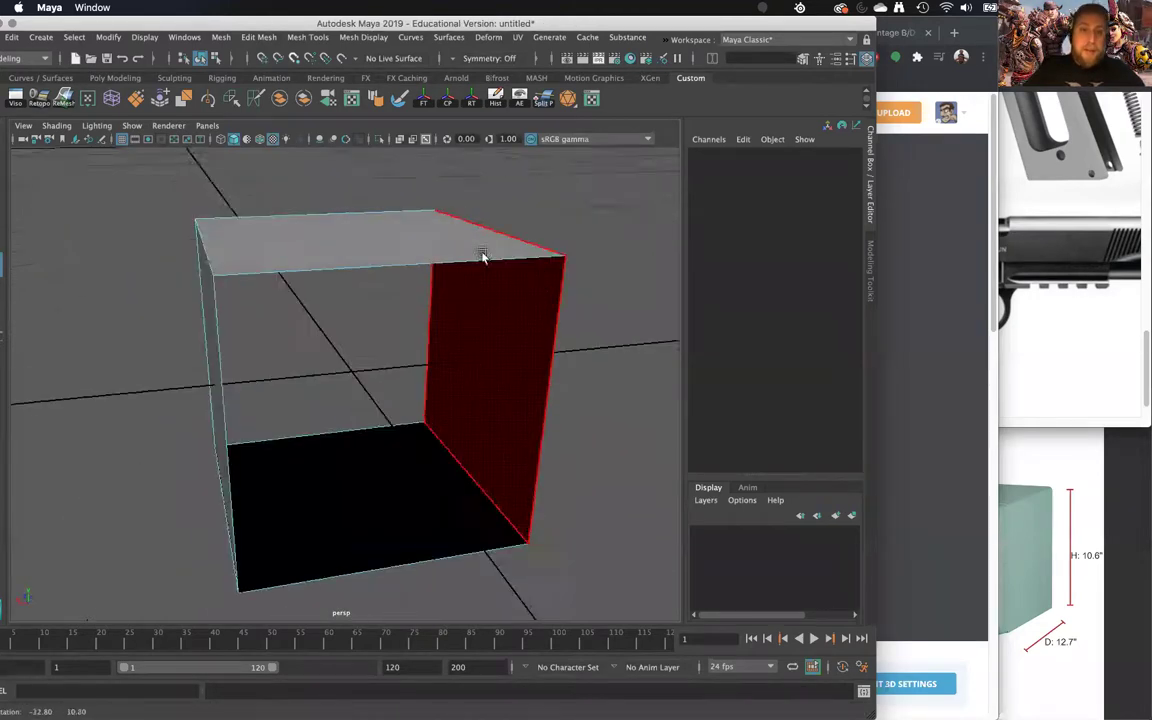
pyautogui.press('Delete')
pyautogui.moveTo(419, 244); pyautogui.dragTo(480, 222, button='right')
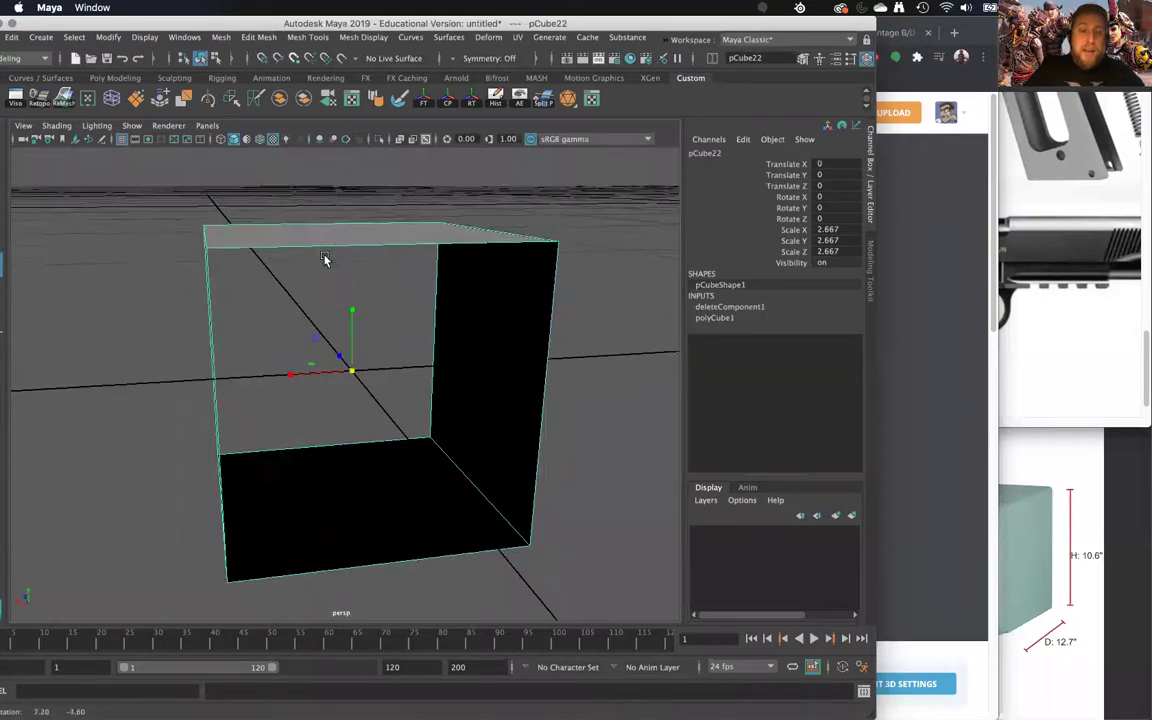
# Duplicate the open box and scale the copy uniformly to about 2.604.
pyautogui.keyDown('alt'); pyautogui.moveTo(324, 259); pyautogui.dragTo(332, 259); pyautogui.keyUp('alt')
pyautogui.hotkey('ctrl', 'd')
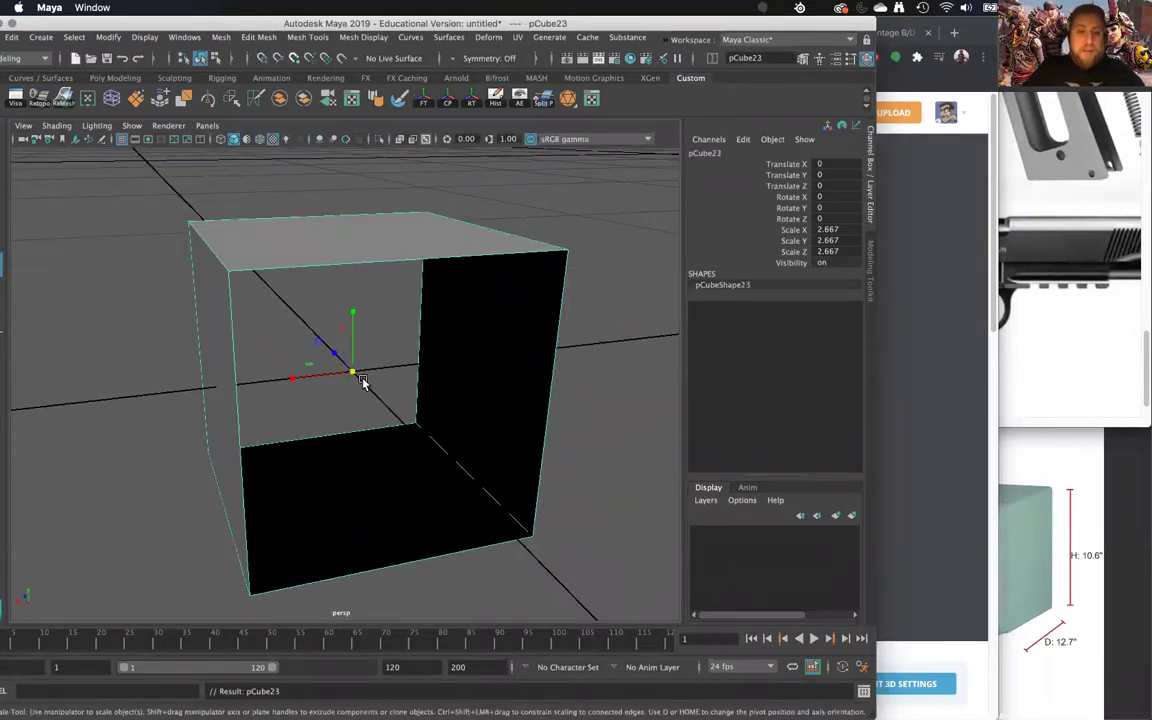
pyautogui.keyDown('alt'); pyautogui.moveTo(365, 380); pyautogui.dragTo(342, 329); pyautogui.keyUp('alt')
# Extrude all faces of the duplicate box outward with a Local Translate Z of about 0.132 to give its walls thickness.
pyautogui.moveTo(320, 220); pyautogui.dragTo(399, 236, button='right')
pyautogui.click(336, 241)
pyautogui.click(399, 237)
pyautogui.keyDown('shift'); pyautogui.moveTo(397, 280); pyautogui.dragTo(398, 288, button='right'); pyautogui.keyUp('shift')
pyautogui.keyDown('alt'); pyautogui.moveTo(423, 446); pyautogui.dragTo(402, 462); pyautogui.keyUp('alt')
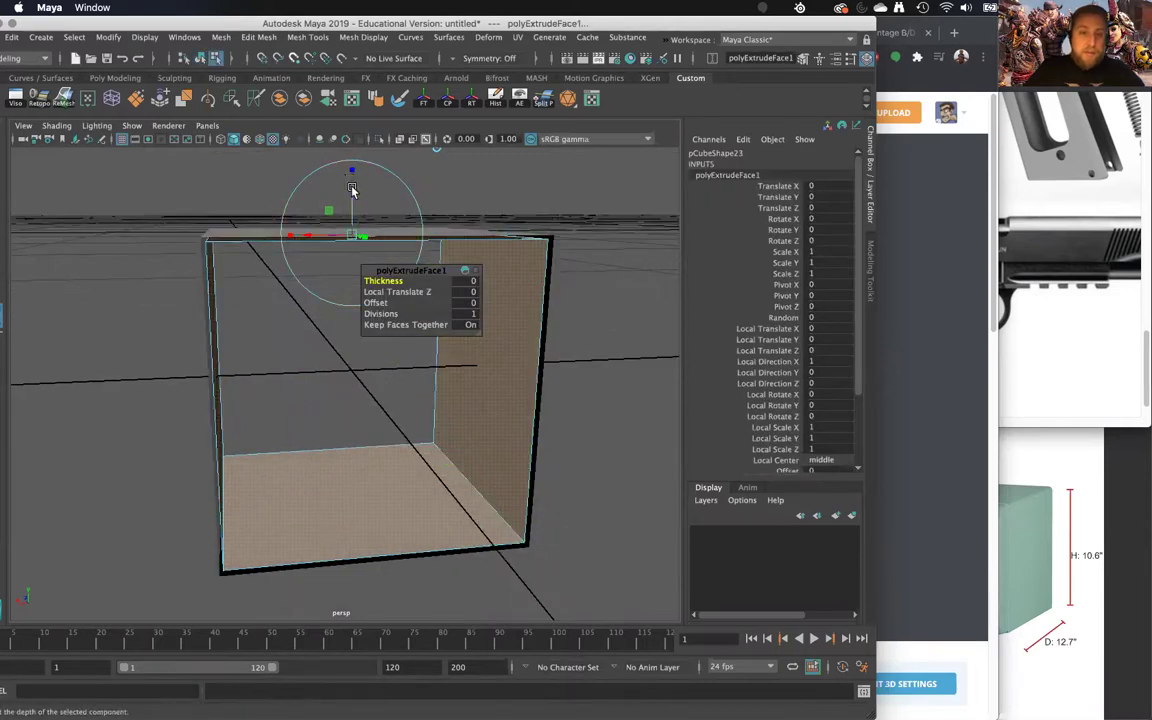
pyautogui.moveTo(352, 189); pyautogui.dragTo(395, 188)
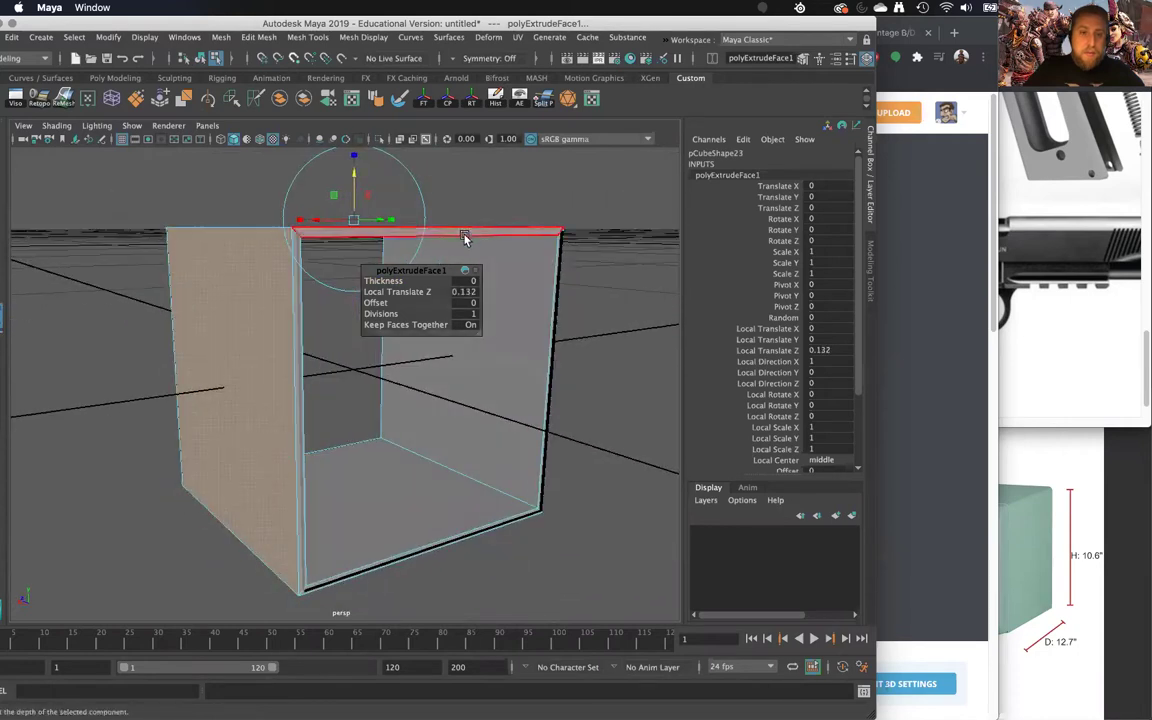
pyautogui.moveTo(464, 238); pyautogui.dragTo(512, 228, button='right')
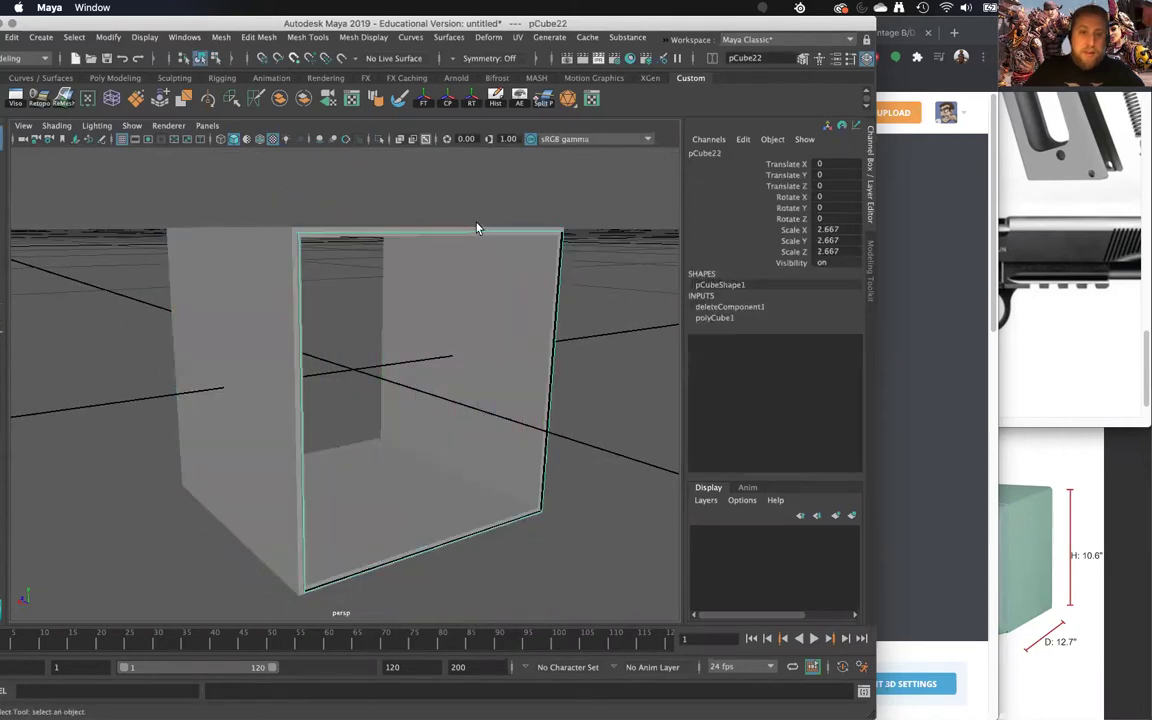
# Assign a new Lambert material to the thick-walled box and raise its transparency to make it mostly see-through.
pyautogui.click(428, 231)
pyautogui.click(426, 233)
pyautogui.rightClick(423, 233)
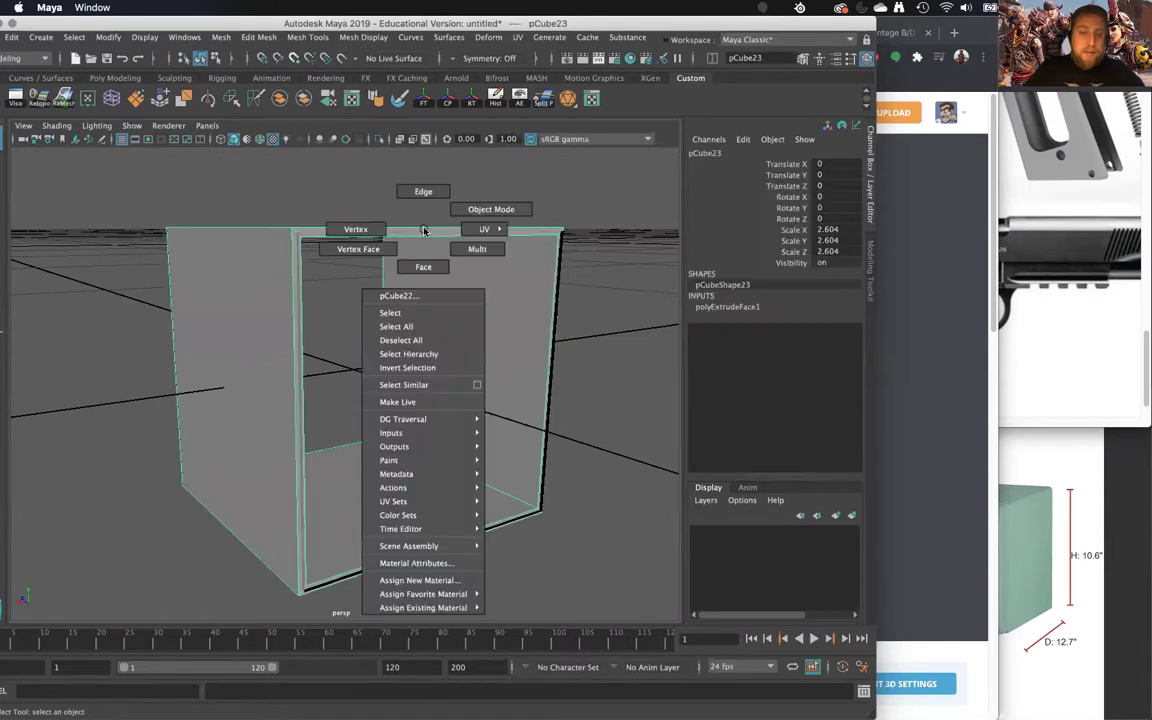
pyautogui.click(437, 581)
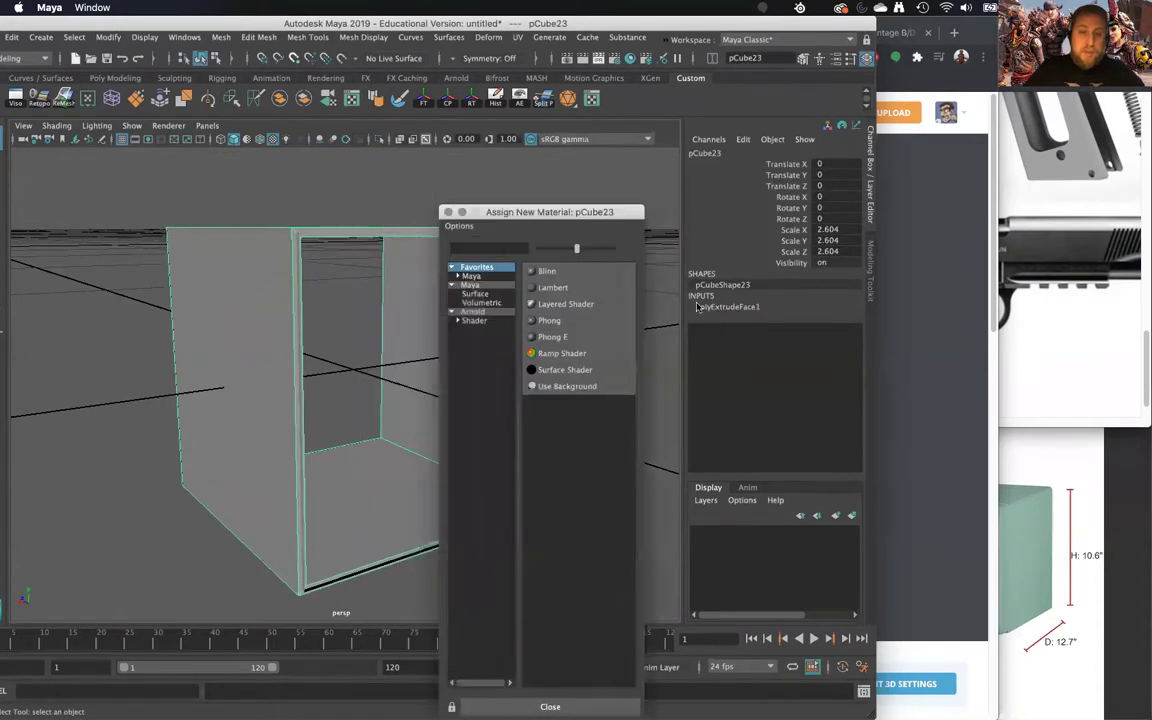
pyautogui.click(561, 288)
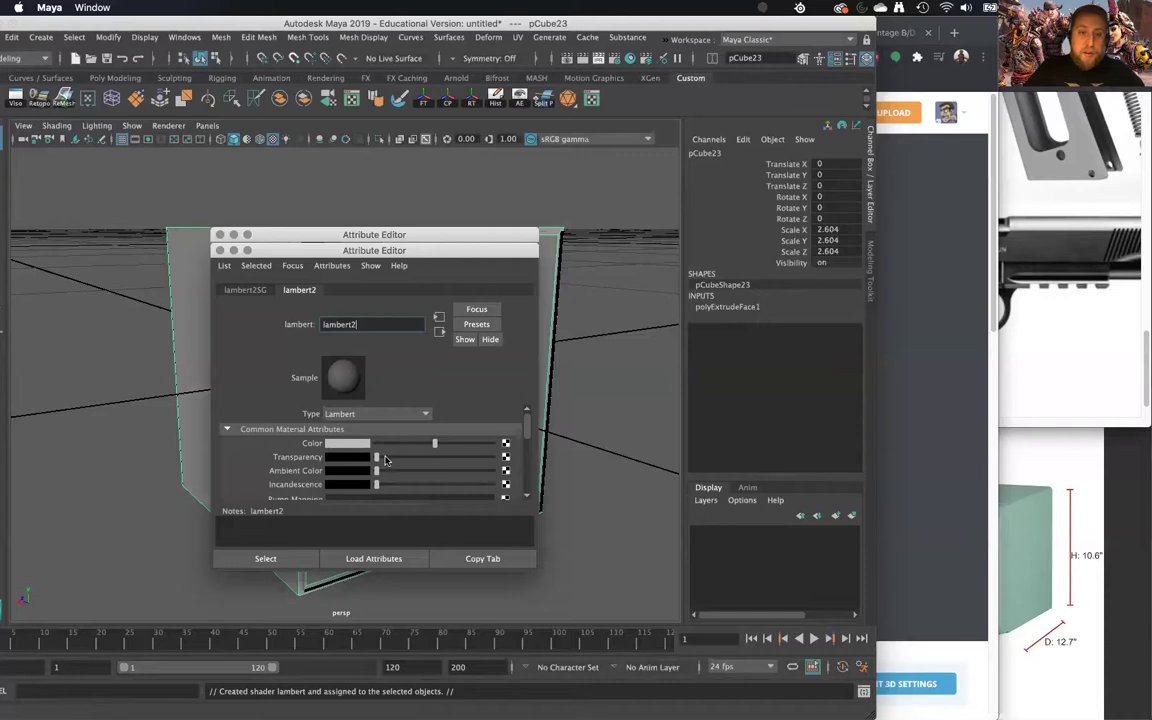
pyautogui.moveTo(385, 459); pyautogui.dragTo(447, 456)
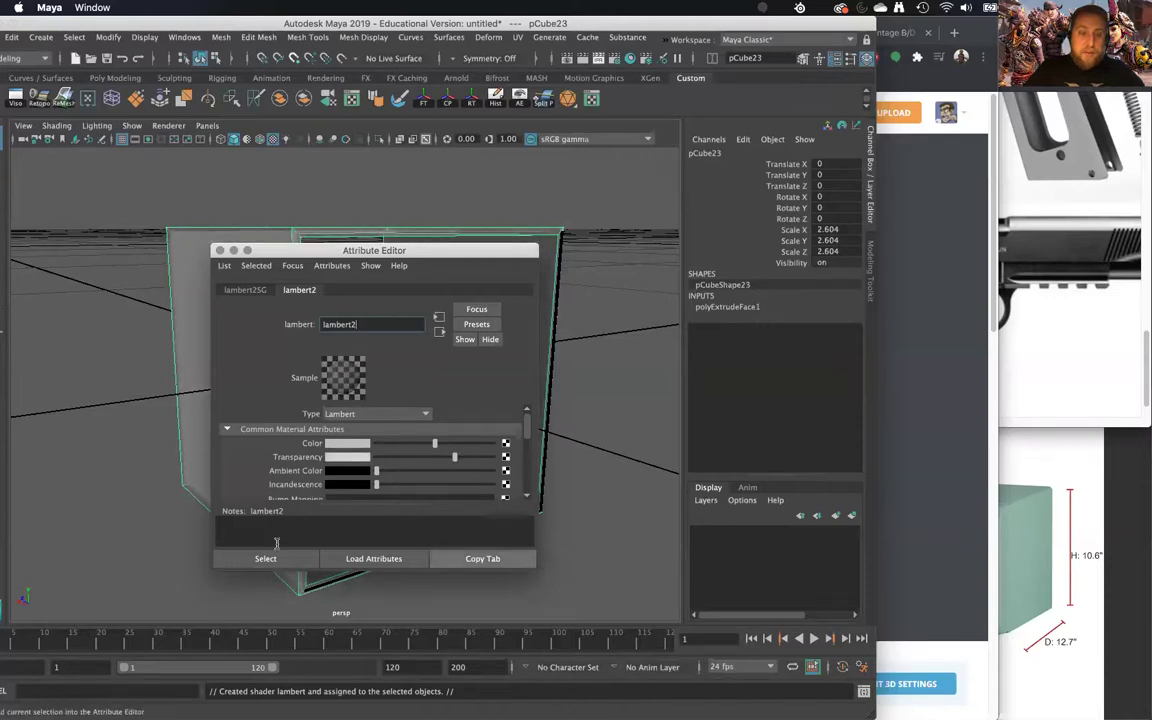
pyautogui.click(220, 250)
# Select the original thin box and narrow it along Z to a scale of about 2.518.
pyautogui.click(383, 201)
pyautogui.keyDown('alt'); pyautogui.moveTo(383, 201); pyautogui.dragTo(356, 293); pyautogui.keyUp('alt')
pyautogui.click(185, 272)
pyautogui.keyDown('alt'); pyautogui.moveTo(347, 254); pyautogui.dragTo(393, 234, button='right'); pyautogui.keyUp('alt')
pyautogui.press('r')
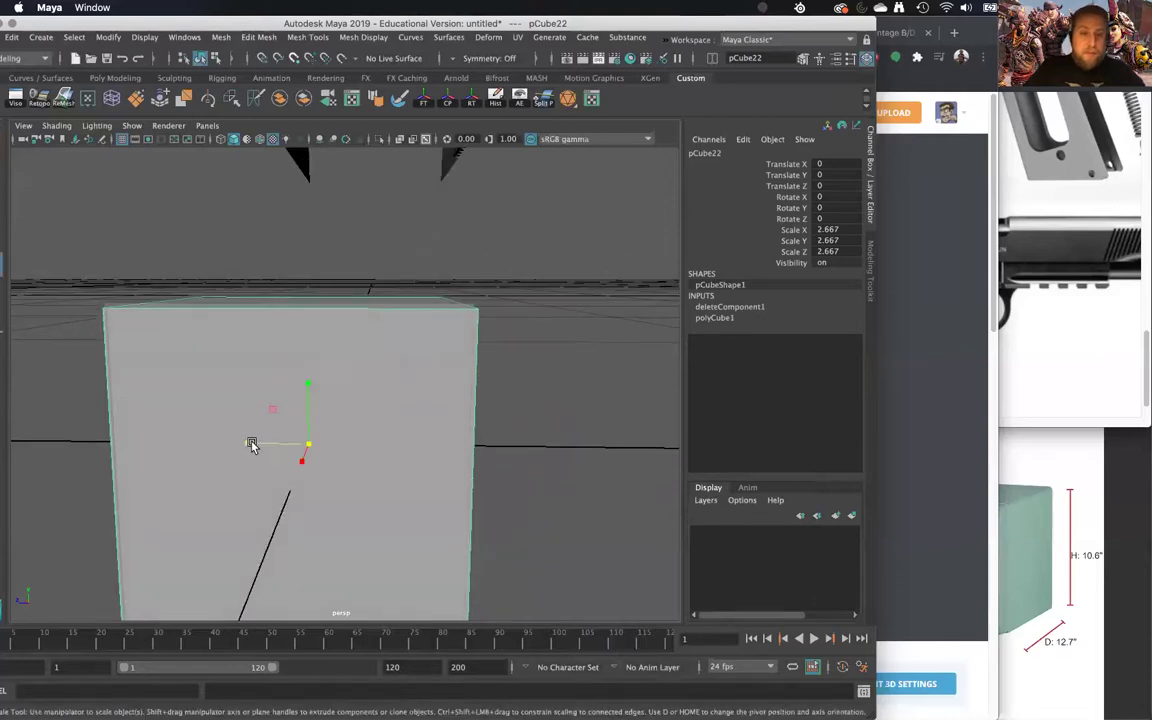
pyautogui.moveTo(251, 445); pyautogui.dragTo(244, 424)
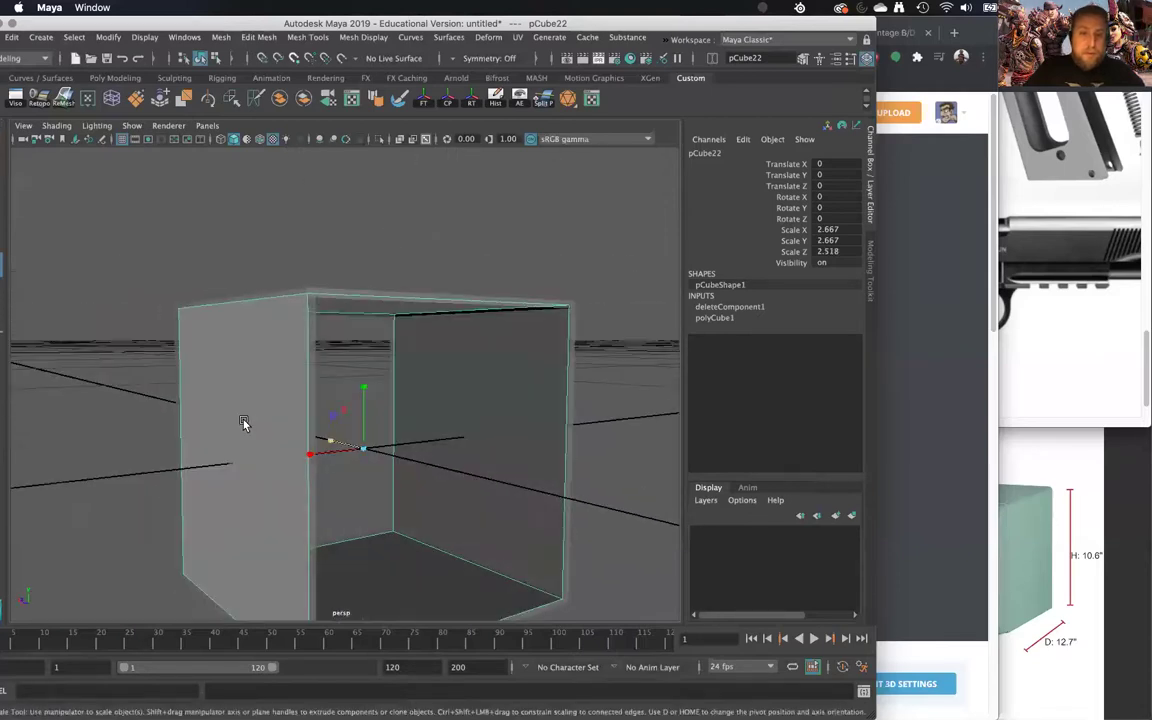
# Examine the upper corner of the nested boxes from several angles, comparing the thin box's faces with the translucent box's thick walls.
pyautogui.keyDown('alt'); pyautogui.moveTo(376, 262); pyautogui.dragTo(396, 172); pyautogui.keyUp('alt')
pyautogui.keyDown('alt'); pyautogui.moveTo(429, 296); pyautogui.dragTo(450, 488, button='right'); pyautogui.keyUp('alt')
pyautogui.keyDown('alt'); pyautogui.moveTo(510, 472); pyautogui.dragTo(428, 503); pyautogui.keyUp('alt')
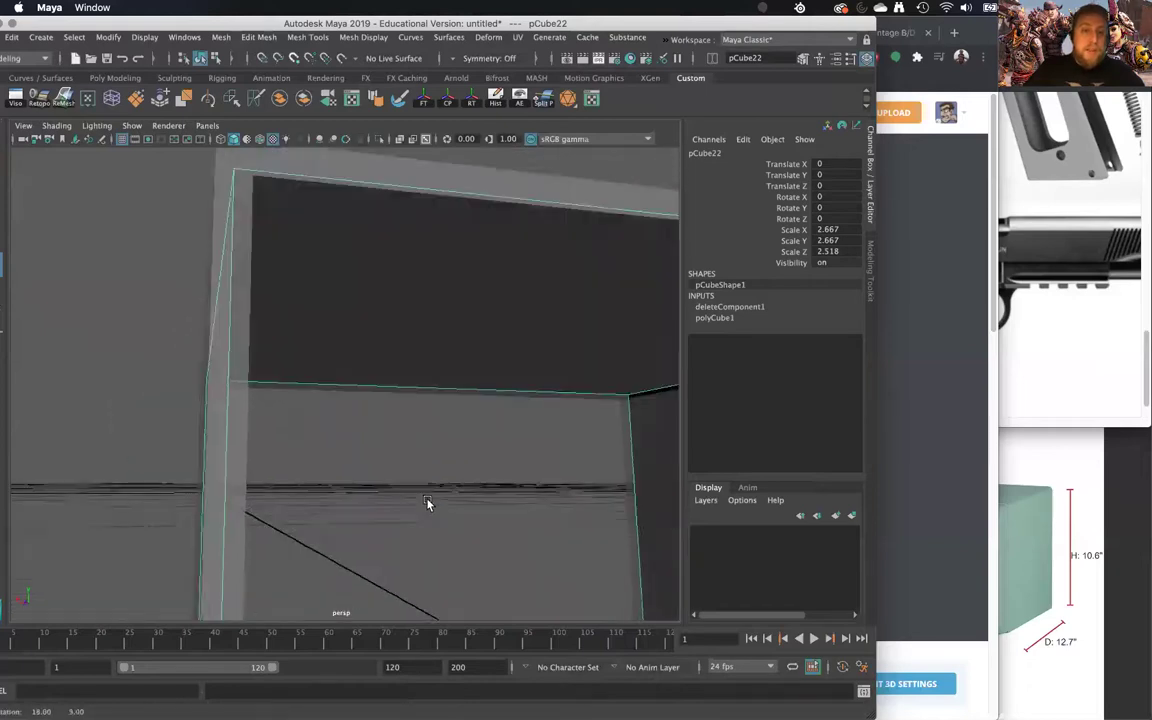
pyautogui.keyDown('alt'); pyautogui.moveTo(428, 503); pyautogui.dragTo(298, 237, button='right'); pyautogui.keyUp('alt')
pyautogui.keyDown('alt'); pyautogui.moveTo(250, 294); pyautogui.dragTo(194, 289); pyautogui.keyUp('alt')
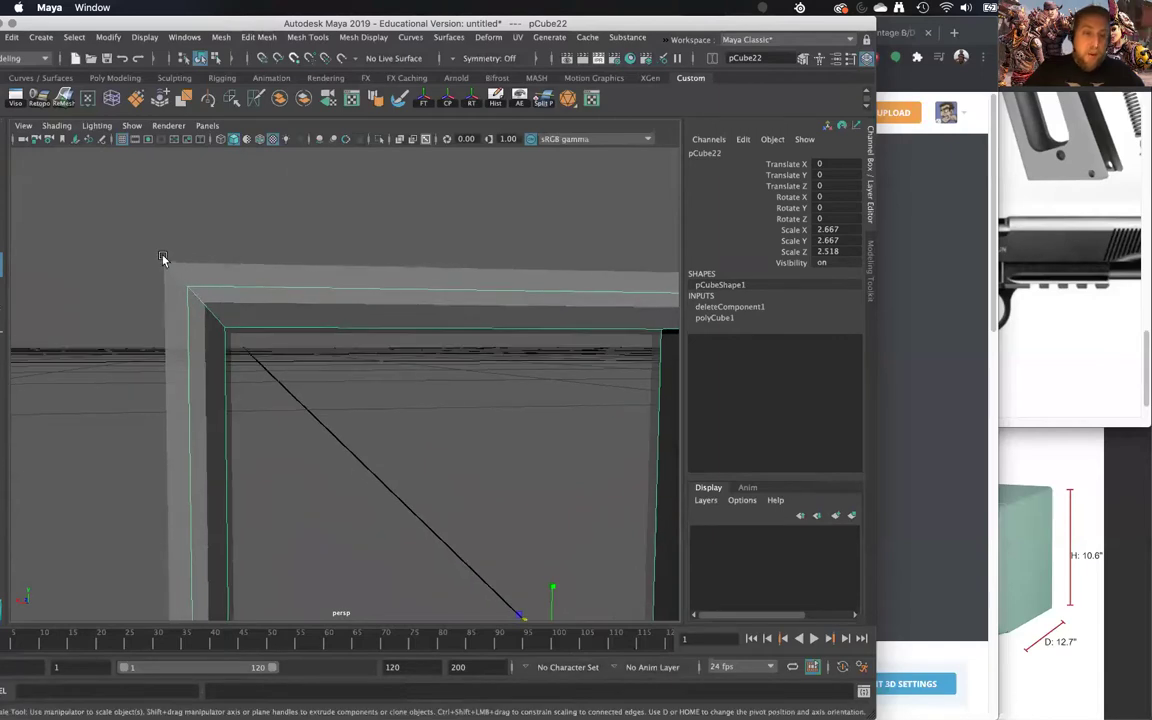
pyautogui.keyDown('alt'); pyautogui.moveTo(203, 311); pyautogui.dragTo(190, 285); pyautogui.keyUp('alt')
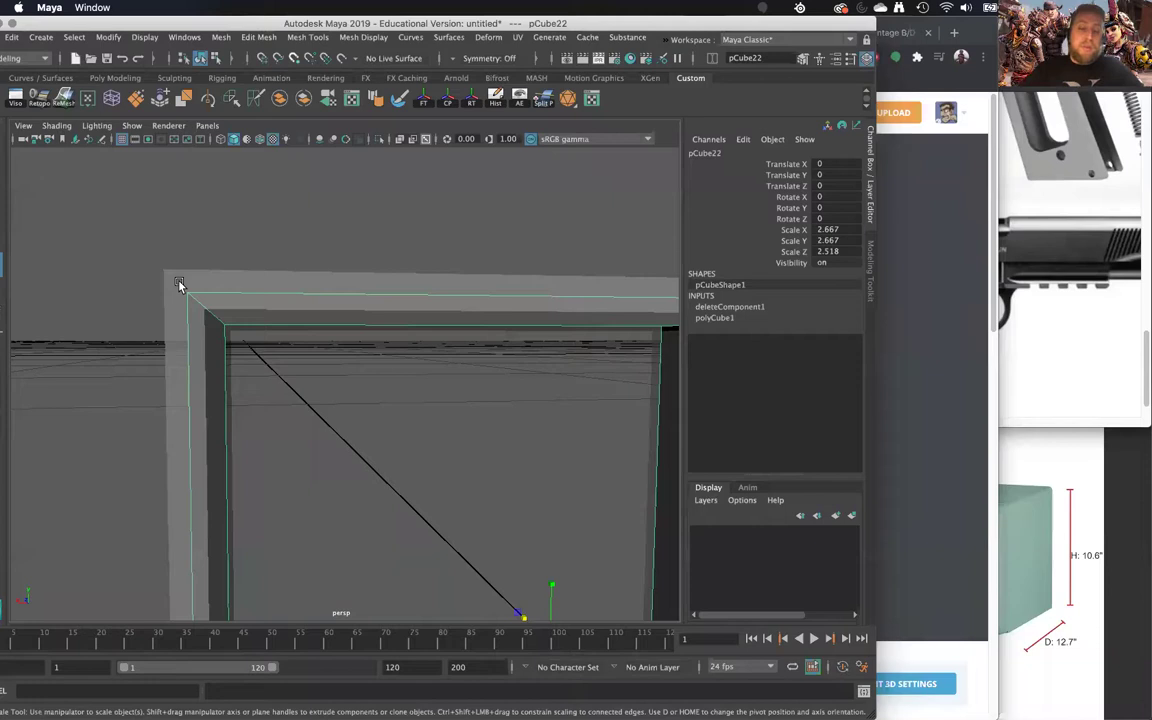
pyautogui.keyDown('alt'); pyautogui.moveTo(177, 283); pyautogui.dragTo(231, 329); pyautogui.keyUp('alt')
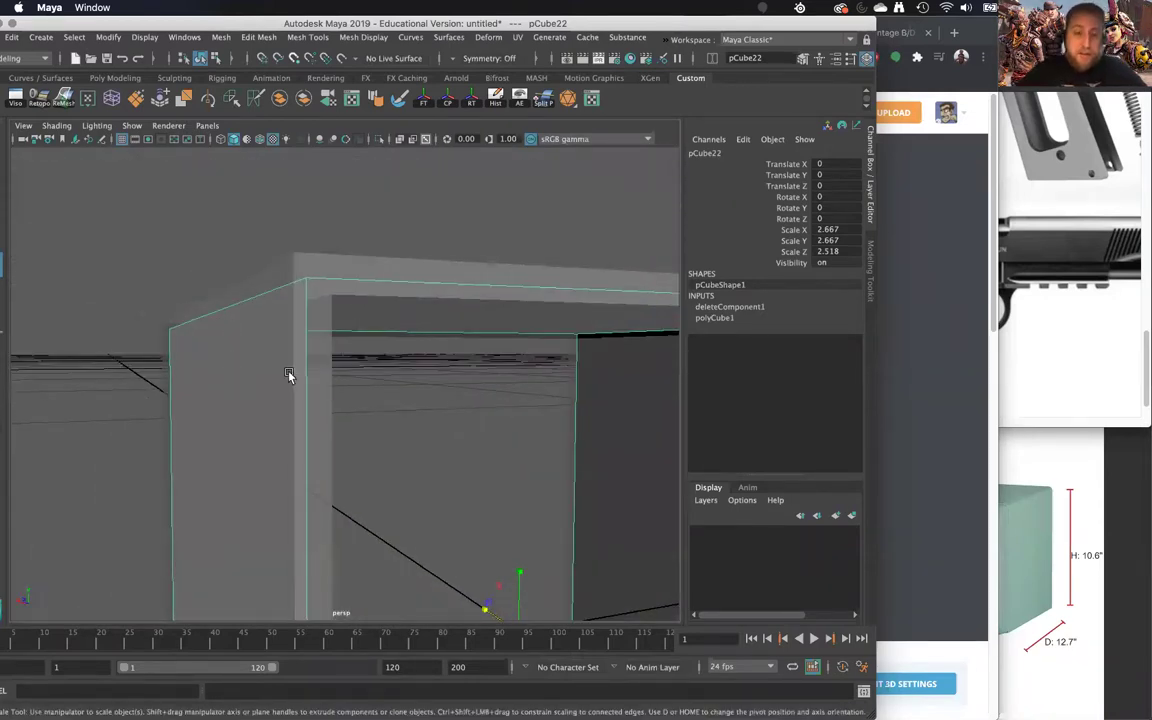
pyautogui.keyDown('alt'); pyautogui.moveTo(378, 390); pyautogui.dragTo(268, 371); pyautogui.keyUp('alt')
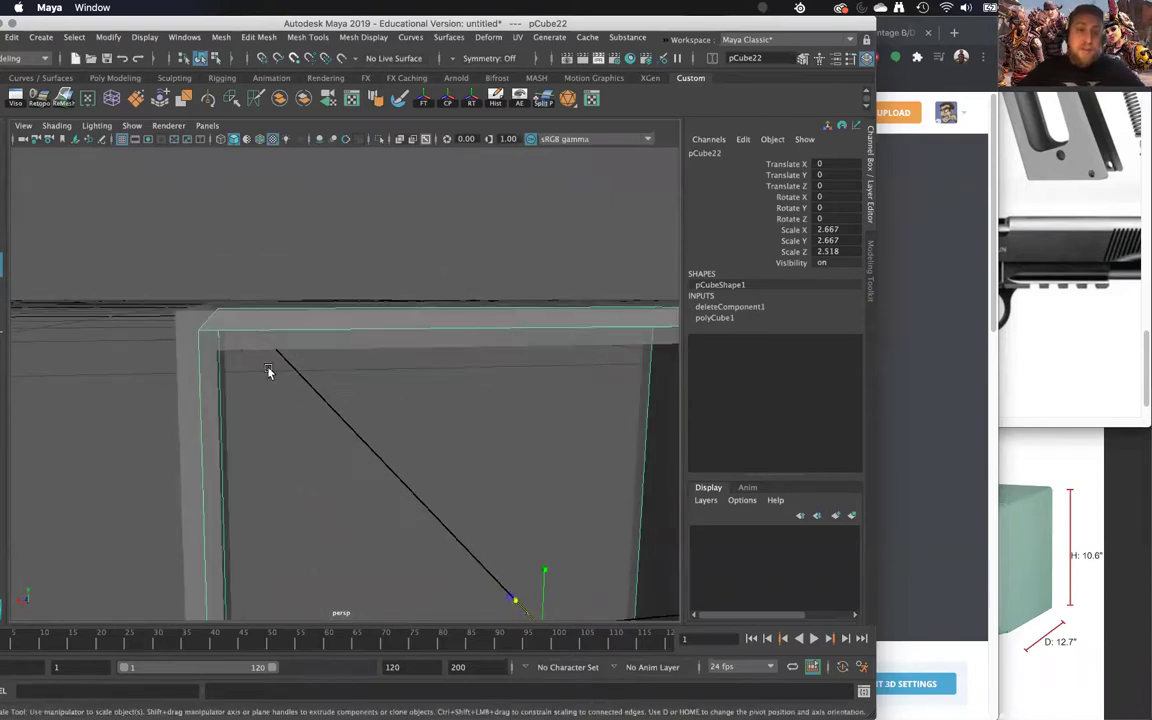
pyautogui.keyDown('alt'); pyautogui.moveTo(198, 336); pyautogui.dragTo(198, 332); pyautogui.keyUp('alt')
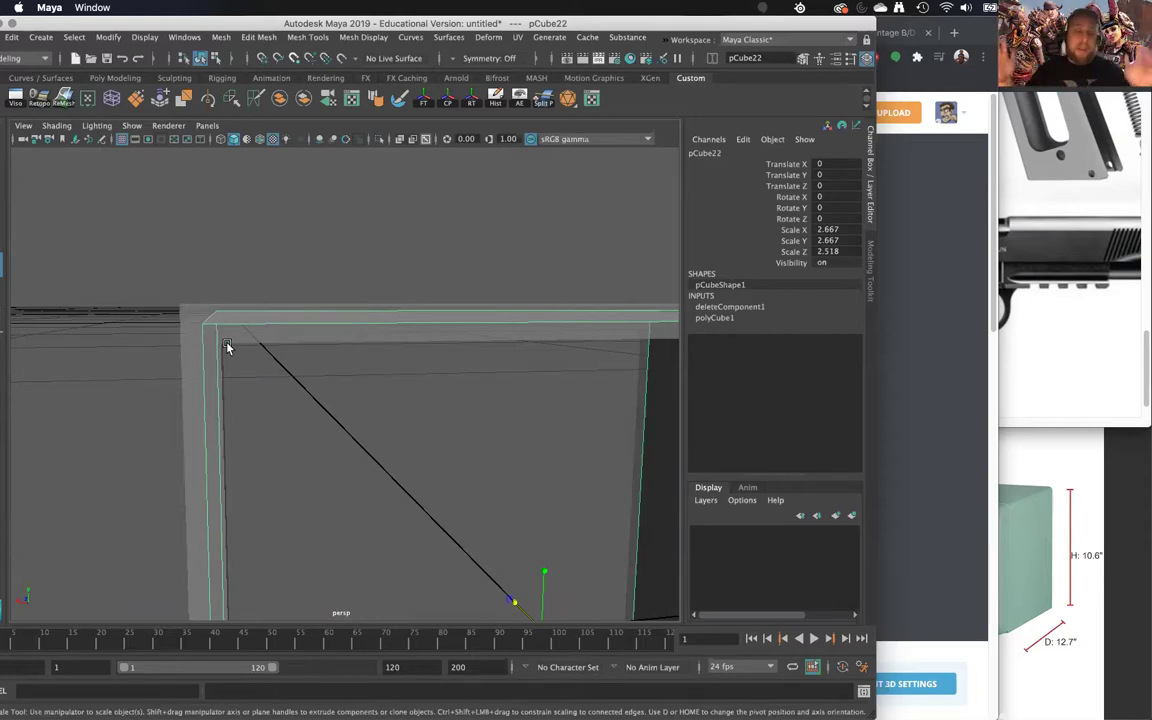
pyautogui.keyDown('alt'); pyautogui.moveTo(227, 346); pyautogui.dragTo(210, 318); pyautogui.keyUp('alt')
pyautogui.click(205, 314)
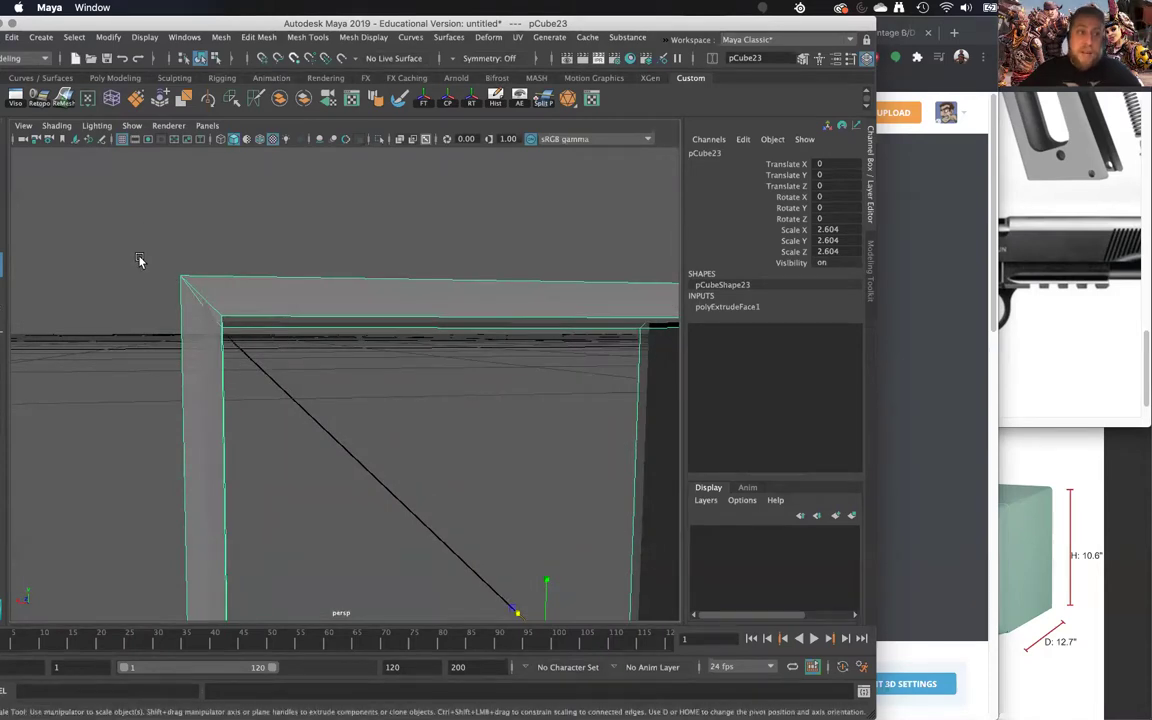
pyautogui.keyDown('alt'); pyautogui.moveTo(139, 260); pyautogui.dragTo(154, 260); pyautogui.keyUp('alt')
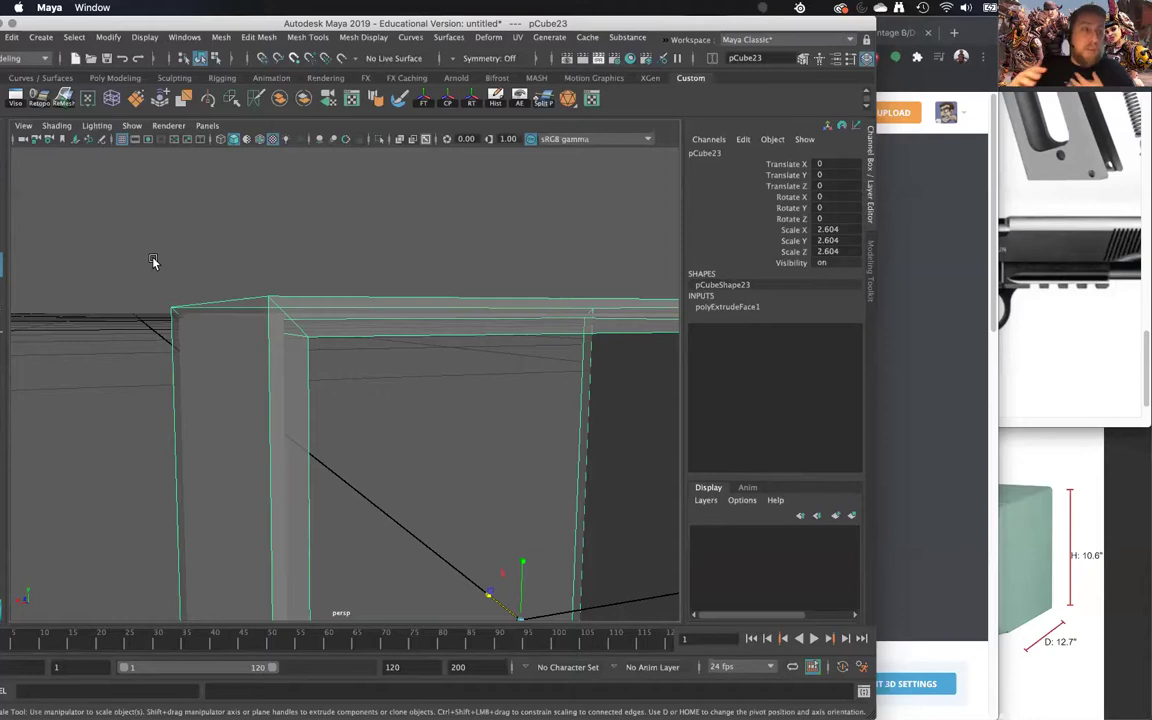
pyautogui.keyDown('alt'); pyautogui.moveTo(245, 373); pyautogui.dragTo(290, 362); pyautogui.keyUp('alt')
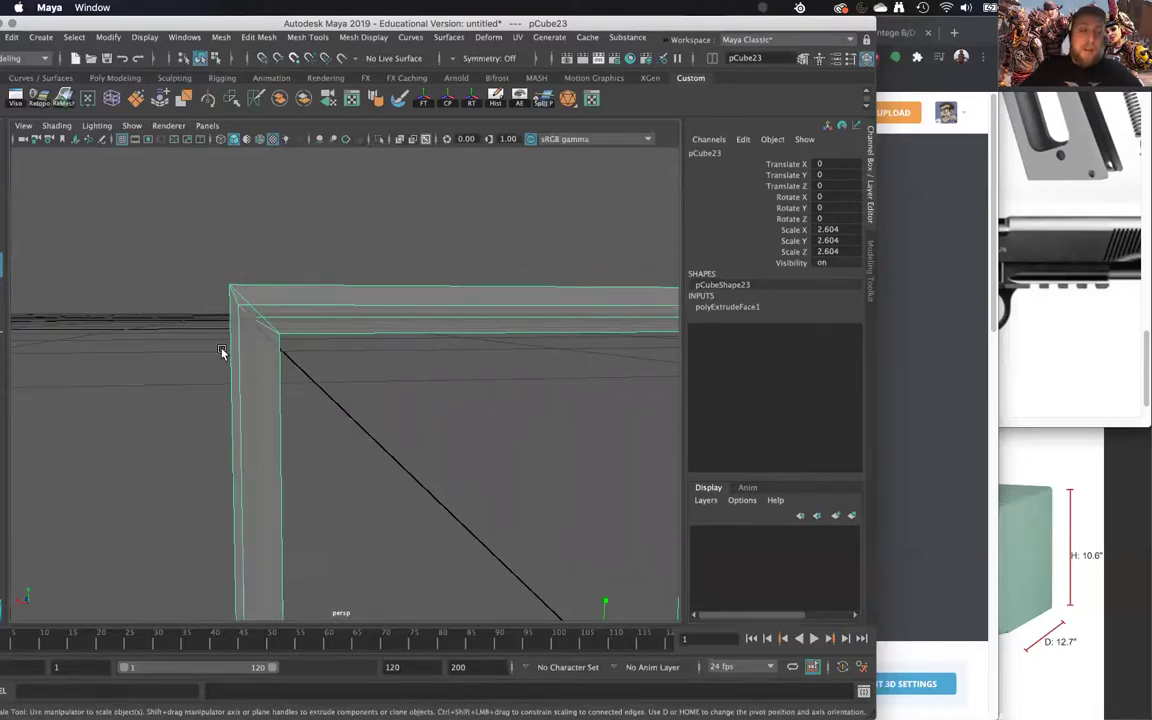
# Delete both nested demonstration boxes from the scene.
pyautogui.keyDown('alt'); pyautogui.moveTo(222, 352); pyautogui.dragTo(301, 437); pyautogui.keyUp('alt')
pyautogui.scroll(-5, 301, 437)
pyautogui.keyDown('alt'); pyautogui.moveTo(386, 411); pyautogui.dragTo(304, 346); pyautogui.keyUp('alt')
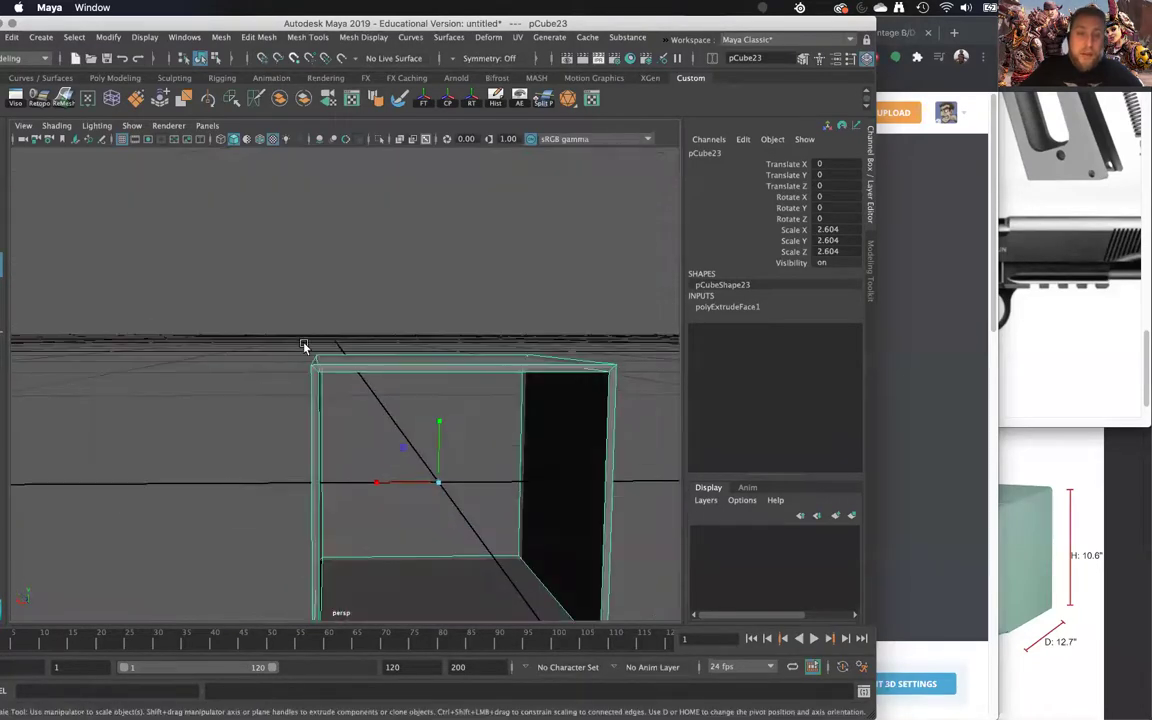
pyautogui.moveTo(257, 270); pyautogui.dragTo(401, 467)
pyautogui.press('Delete')
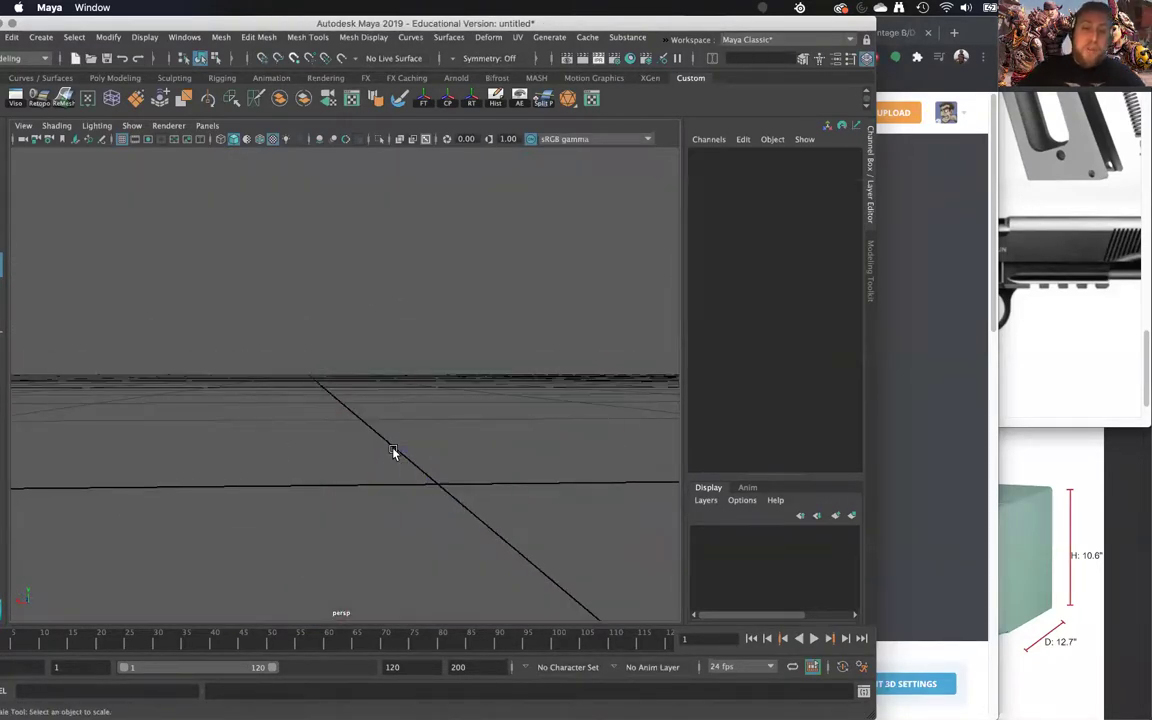
# Select the connected faces of the single round hole piece at the grid's upper corner and stretch it about 5.97 times along X.
pyautogui.scroll(-10, 395, 454)
pyautogui.keyDown('alt'); pyautogui.moveTo(398, 383); pyautogui.dragTo(347, 285); pyautogui.keyUp('alt')
pyautogui.click(307, 263)
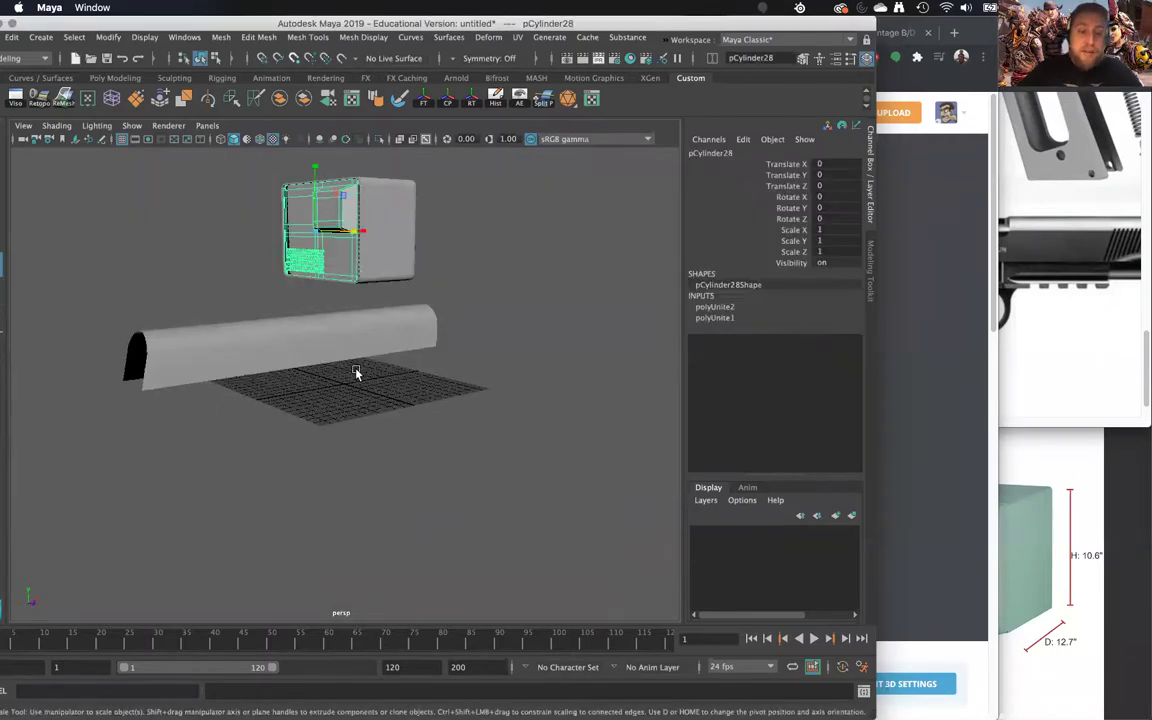
pyautogui.press('f')
pyautogui.scroll(6, 378, 270)
pyautogui.keyDown('alt'); pyautogui.moveTo(330, 450); pyautogui.dragTo(389, 347, button='middle'); pyautogui.keyUp('alt')
pyautogui.moveTo(389, 347)
pyautogui.keyDown('alt'); pyautogui.mouseDown()
pyautogui.moveTo(404, 357)
pyautogui.moveTo(280, 373)
pyautogui.moveTo(408, 377)
pyautogui.moveTo(319, 447)
pyautogui.moveTo(386, 393)
pyautogui.moveTo(378, 347)
pyautogui.mouseUp(); pyautogui.keyUp('alt')
pyautogui.keyDown('alt'); pyautogui.moveTo(378, 347); pyautogui.dragTo(414, 365, button='right'); pyautogui.keyUp('alt')
pyautogui.moveTo(442, 284); pyautogui.dragTo(440, 321, button='right')
pyautogui.doubleClick(435, 298)
pyautogui.keyDown('alt'); pyautogui.moveTo(441, 318); pyautogui.dragTo(434, 315); pyautogui.keyUp('alt')
pyautogui.keyDown('alt'); pyautogui.moveTo(408, 338); pyautogui.dragTo(396, 349, button='middle'); pyautogui.keyUp('alt')
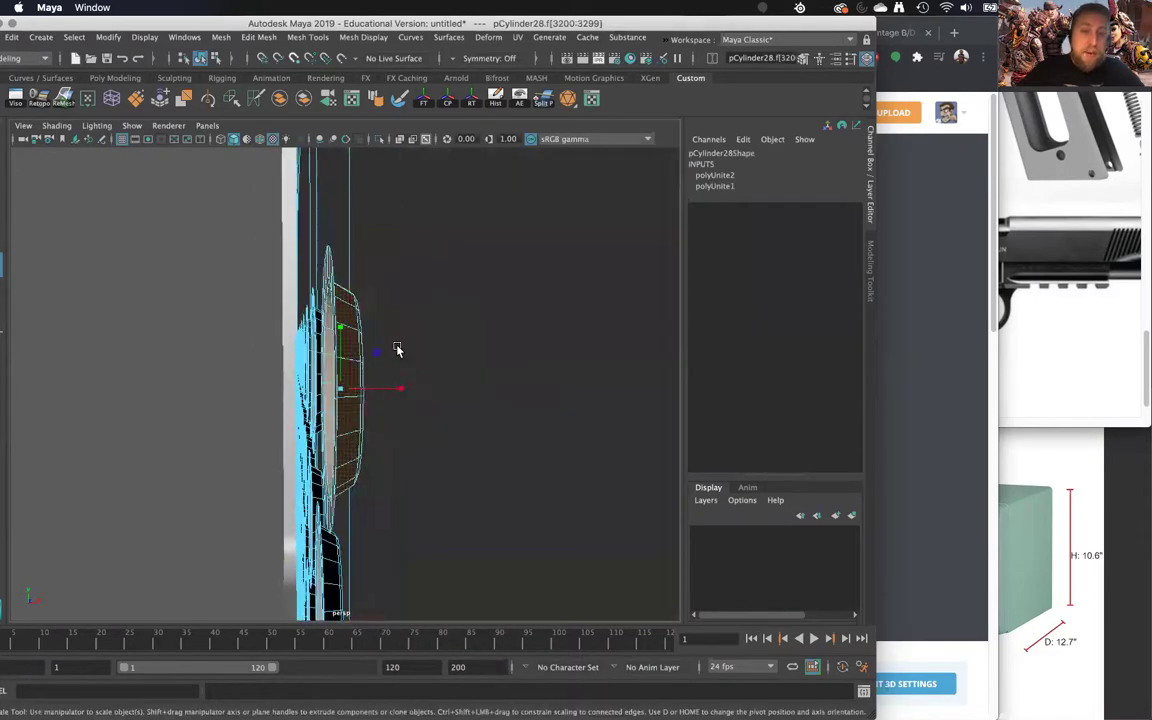
pyautogui.moveTo(398, 388); pyautogui.dragTo(689, 401)
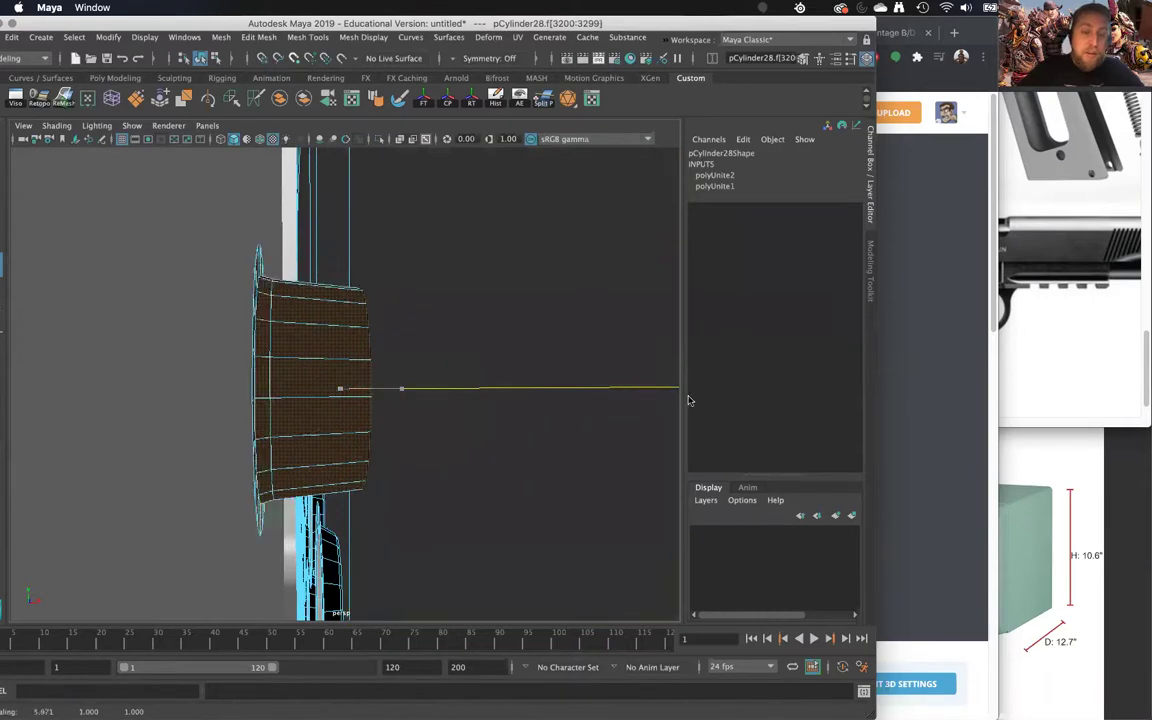
pyautogui.scroll(-3, 380, 434)
pyautogui.keyDown('alt'); pyautogui.moveTo(380, 434); pyautogui.dragTo(489, 386); pyautogui.keyUp('alt')
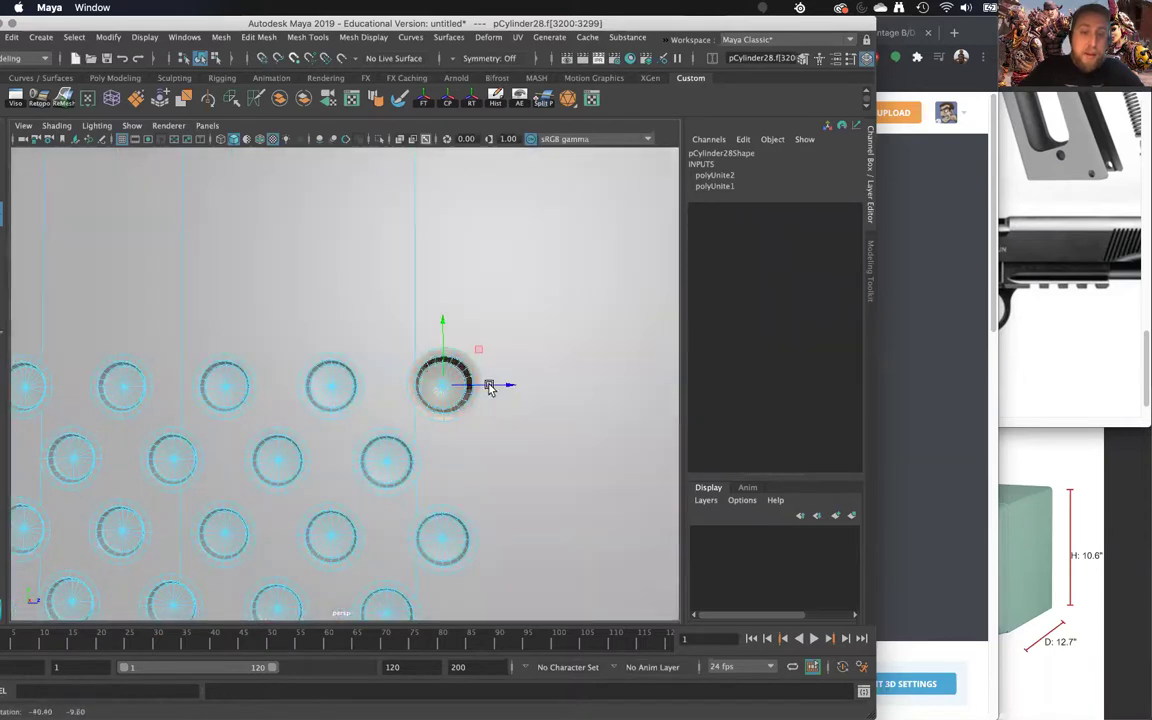
# Return to object mode, clear the selection, and compare the stretched corner hole with the shallower holes around it.
pyautogui.click(461, 467)
pyautogui.moveTo(443, 327); pyautogui.dragTo(495, 310, button='right')
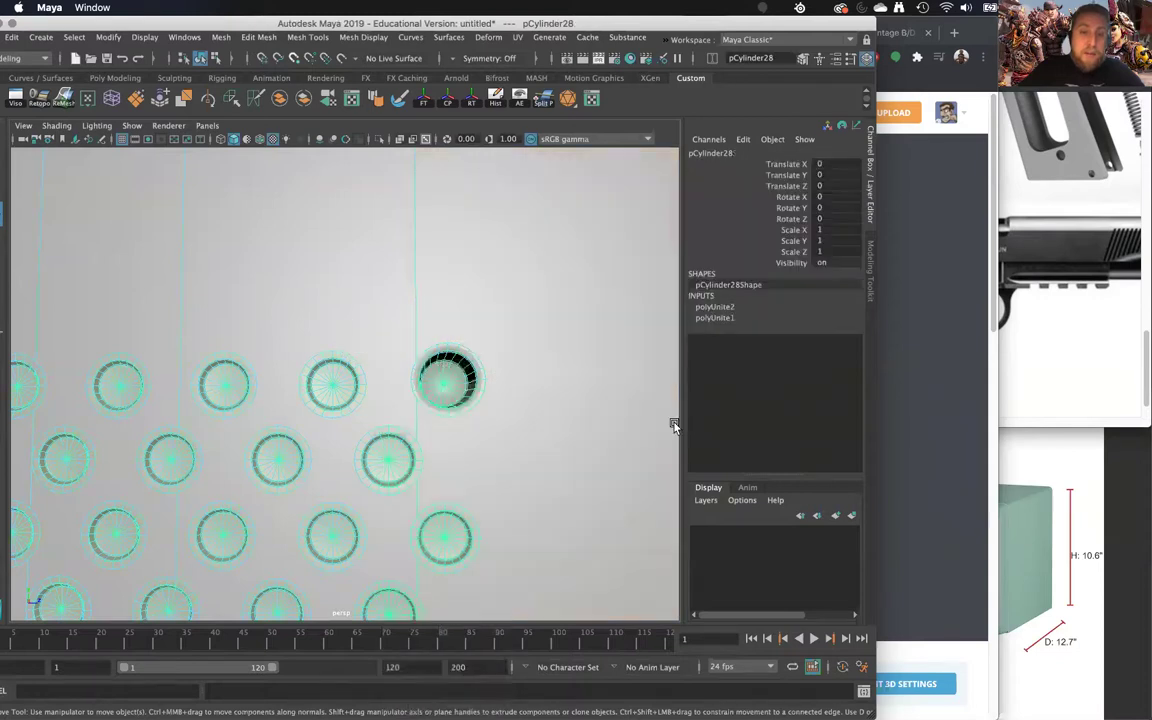
pyautogui.keyDown('alt'); pyautogui.moveTo(600, 460); pyautogui.dragTo(400, 645, button='right'); pyautogui.keyUp('alt')
pyautogui.click(306, 578)
pyautogui.moveTo(352, 486)
pyautogui.keyDown('alt'); pyautogui.mouseDown()
pyautogui.moveTo(304, 491)
pyautogui.moveTo(368, 445)
pyautogui.moveTo(362, 487)
pyautogui.moveTo(348, 490)
pyautogui.mouseUp(); pyautogui.keyUp('alt')
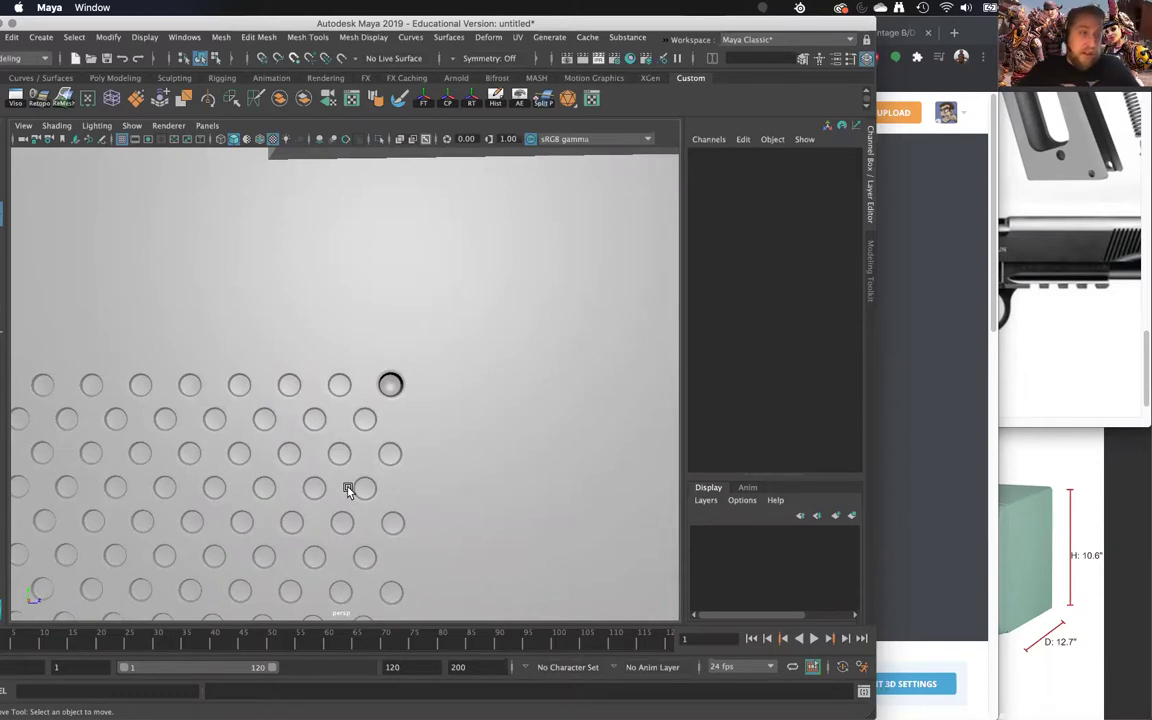
pyautogui.scroll(5, 340, 390)
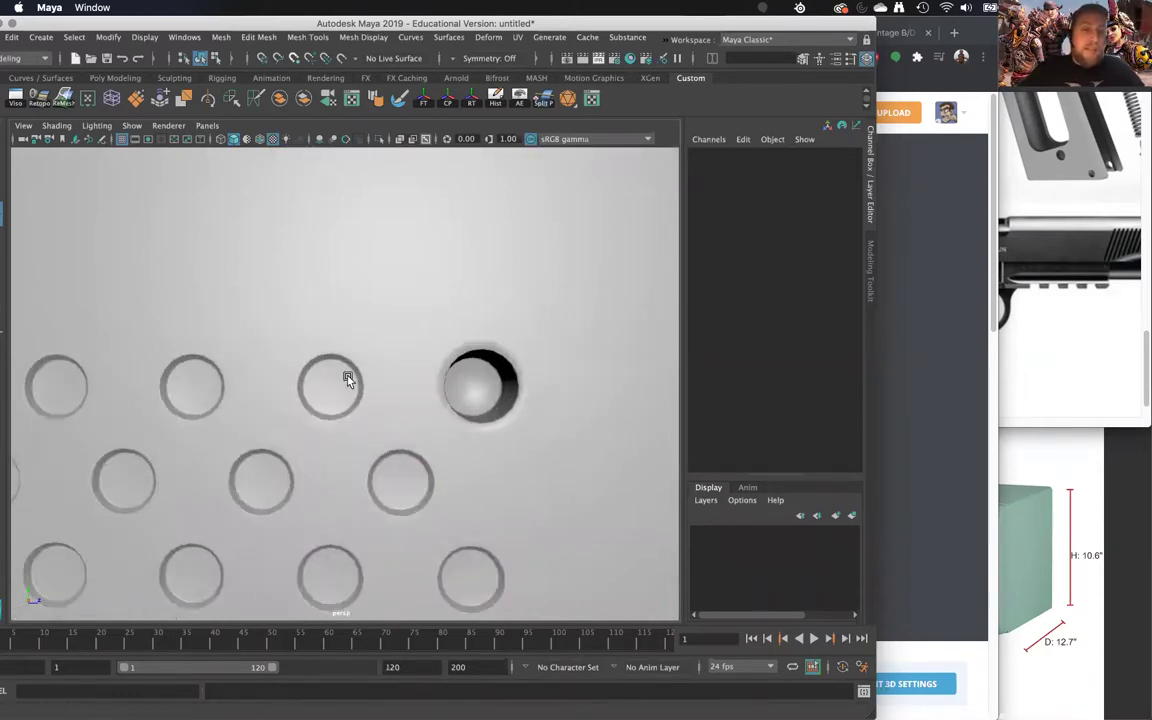
pyautogui.scroll(-1, 350, 412)
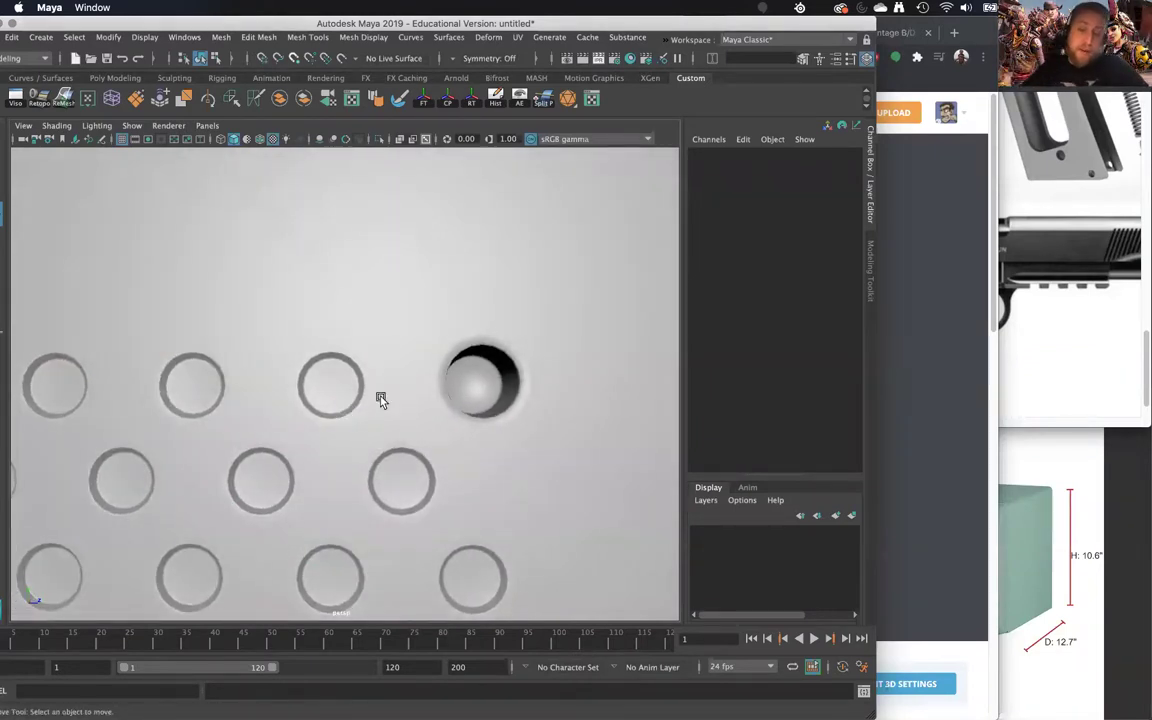
pyautogui.click(498, 406)
pyautogui.click(498, 406)
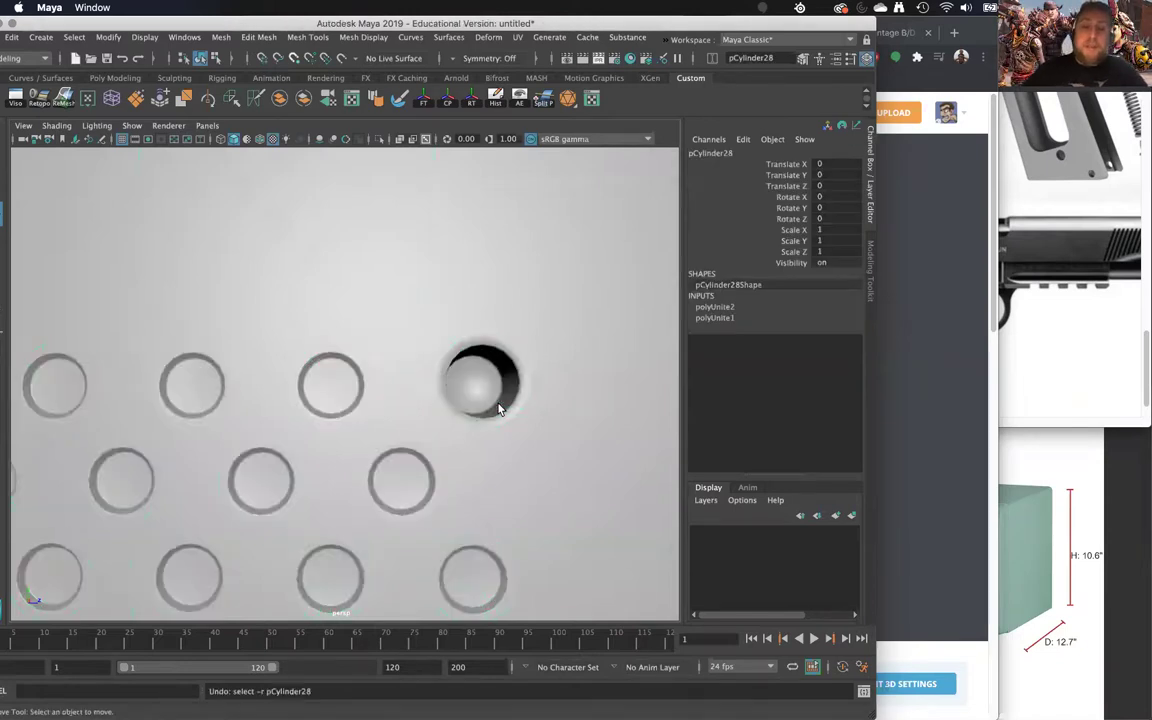
# Undo the X stretch of the corner hole piece, back to its face selection, and inspect the pieces from the panel's side.
pyautogui.press('z')
pyautogui.press('z')
pyautogui.press('z')
pyautogui.press('z')
pyautogui.press('z')
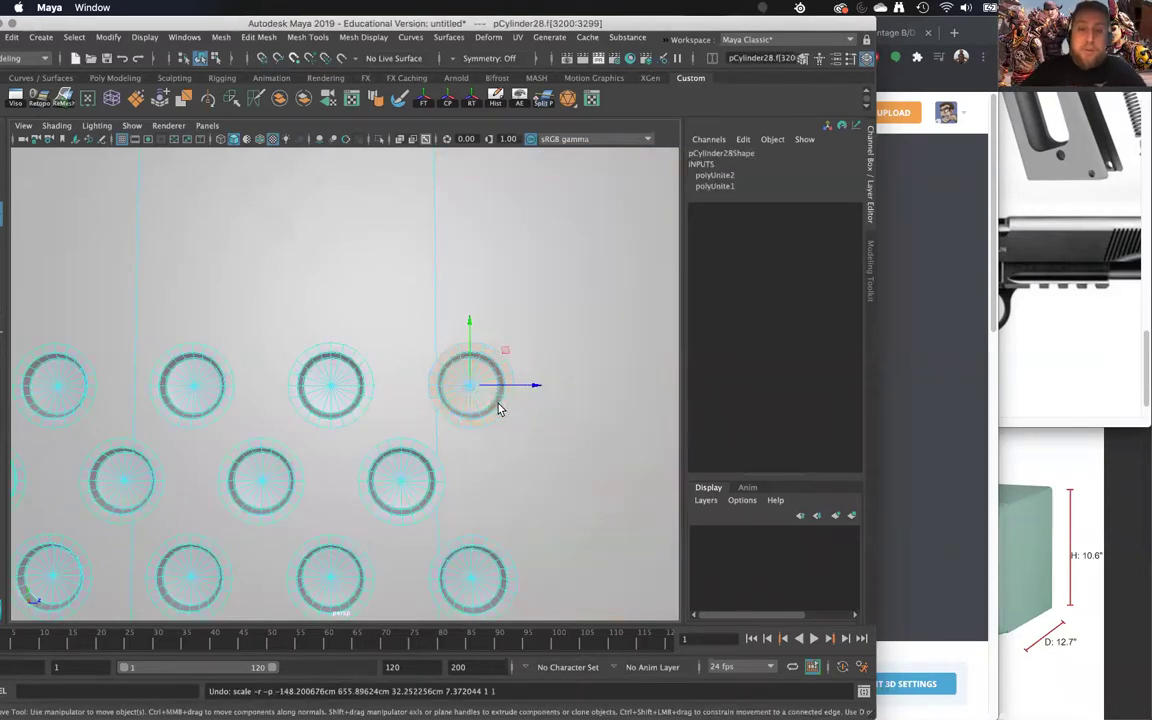
pyautogui.keyDown('alt'); pyautogui.moveTo(498, 406); pyautogui.dragTo(283, 420); pyautogui.keyUp('alt')
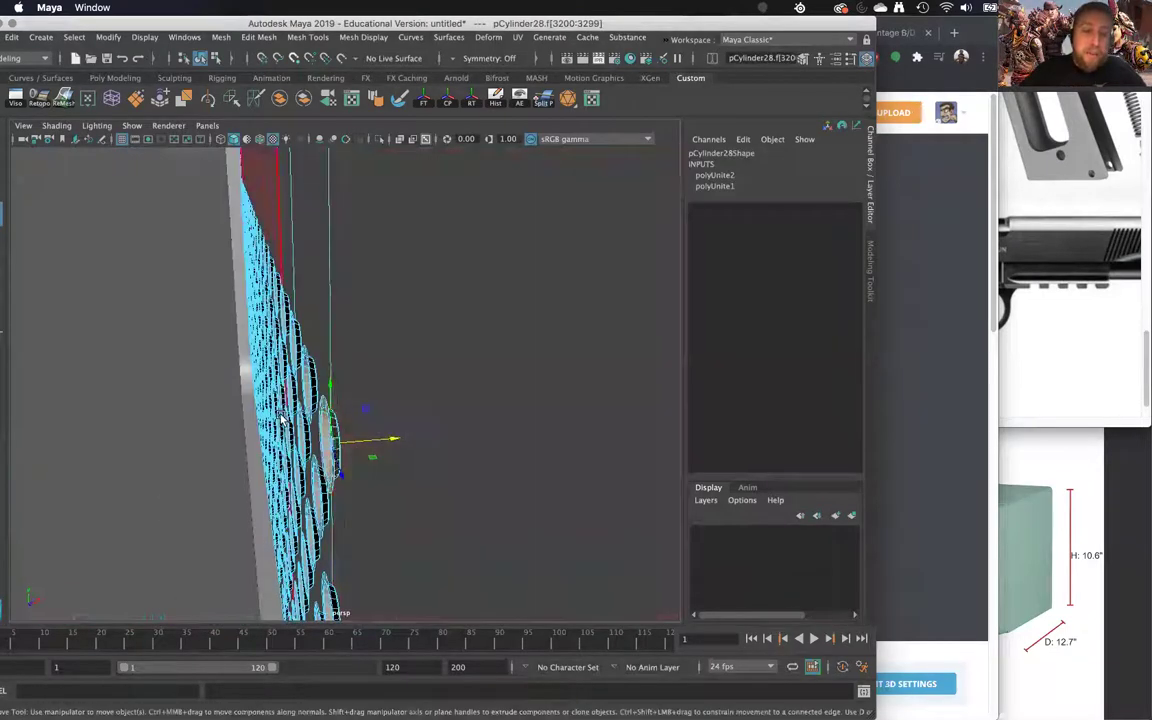